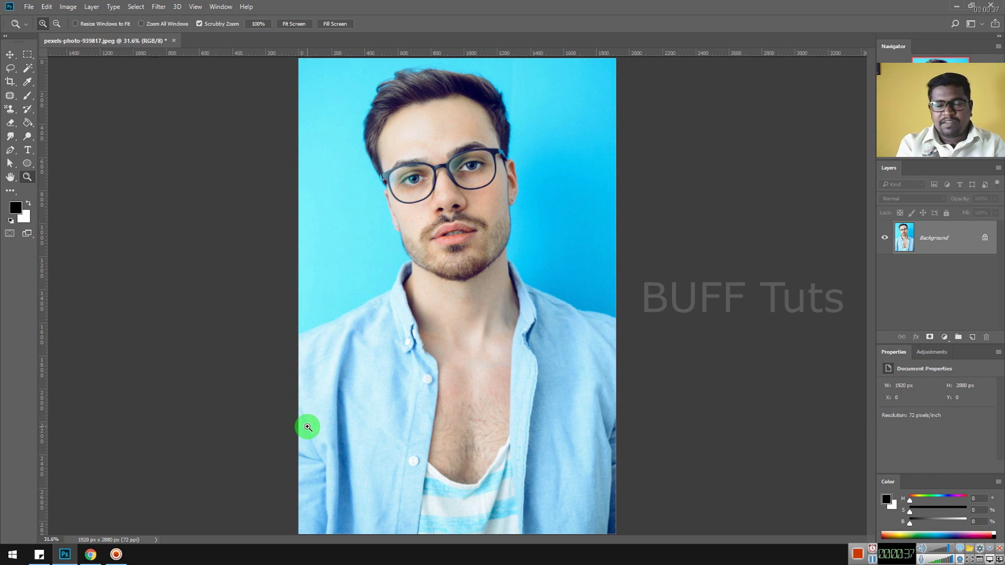
# - Inspect the eyes, glasses and hair at actual pixel size, then fit the photo back on screen
pyautogui.rightClick(370, 330)
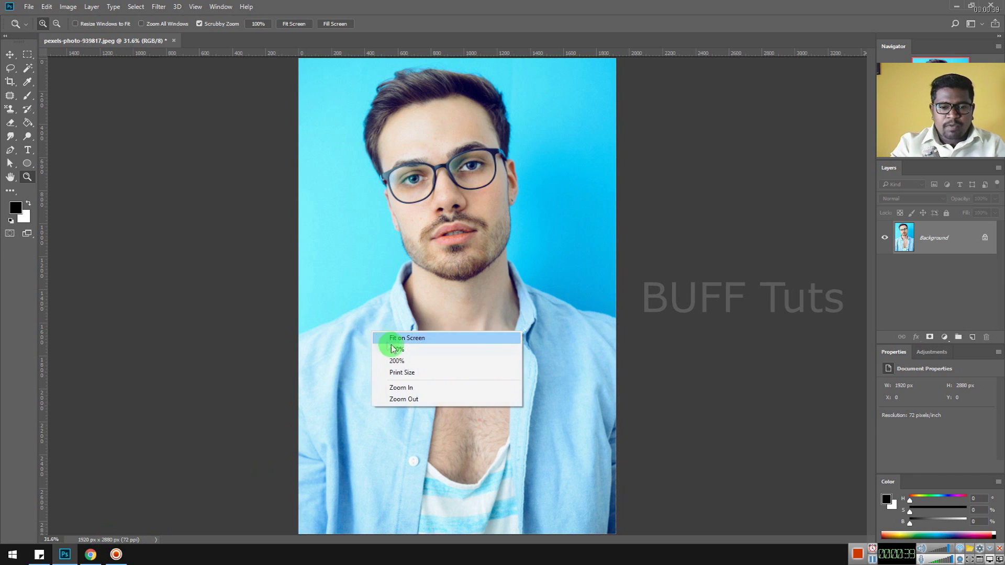
pyautogui.click(401, 354)
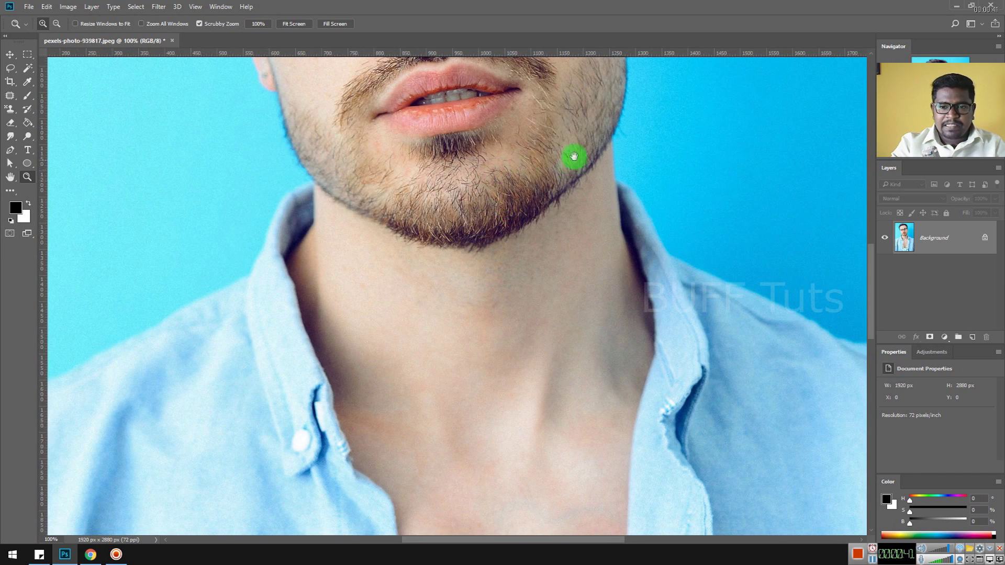
pyautogui.moveTo(574, 157); pyautogui.dragTo(549, 285)
pyautogui.moveTo(532, 172); pyautogui.dragTo(540, 299)
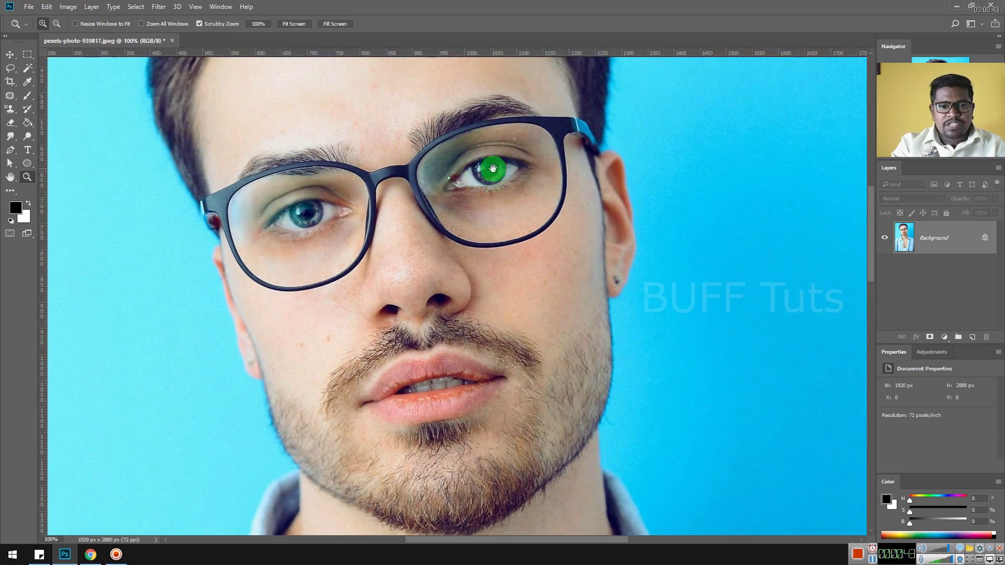
pyautogui.moveTo(492, 168); pyautogui.dragTo(483, 281)
pyautogui.moveTo(471, 128); pyautogui.dragTo(460, 213)
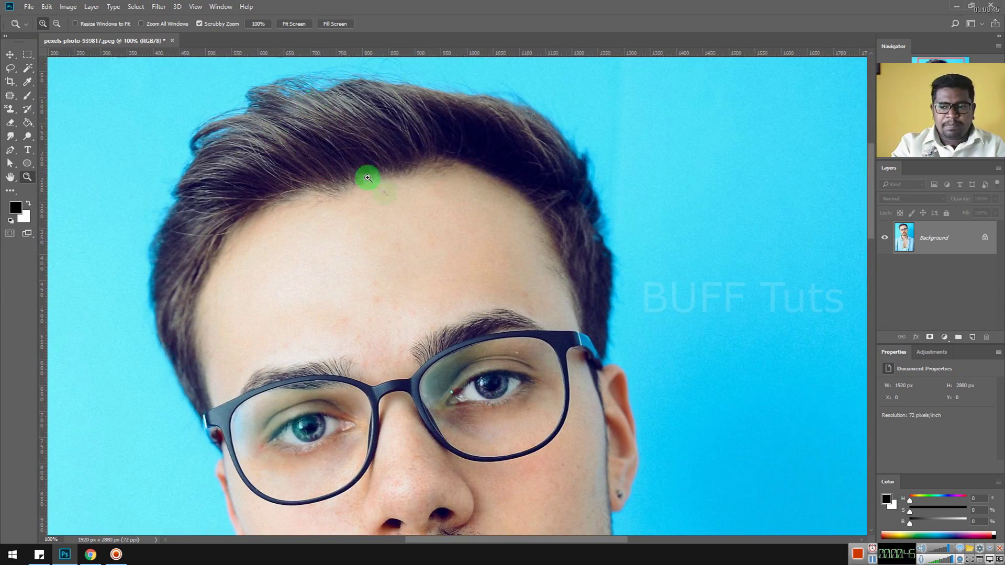
pyautogui.hotkey('ctrl', '0')
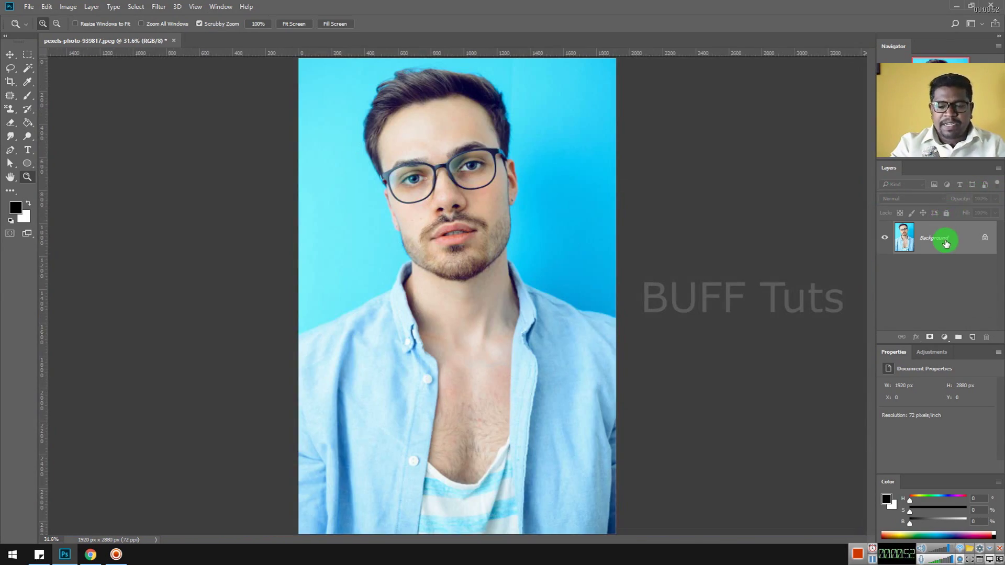
# - Duplicate the photo onto Layer 1 and desaturate it to greyscale
pyautogui.click(94, 6)
pyautogui.moveTo(141, 18)
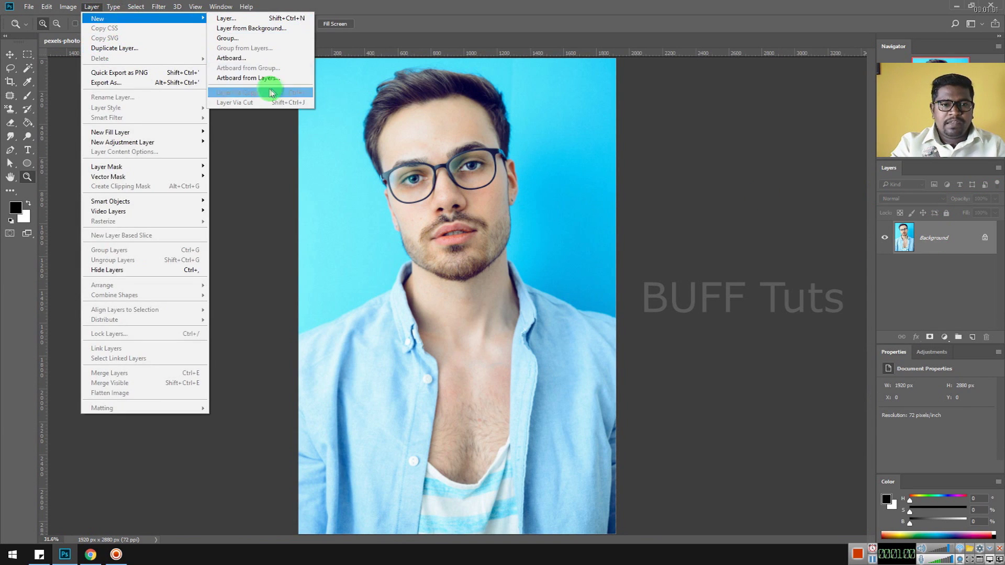
pyautogui.click(283, 92)
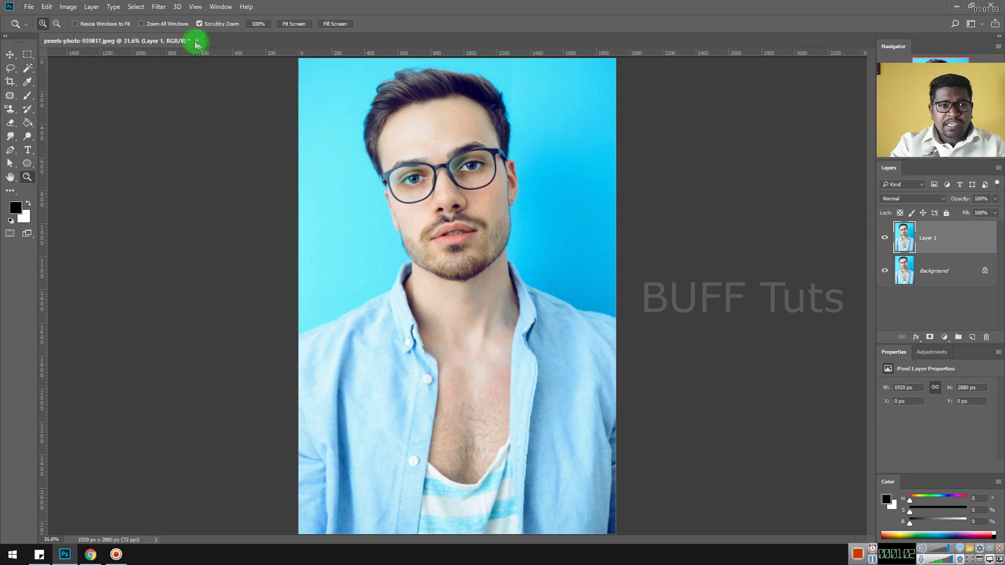
pyautogui.click(68, 6)
pyautogui.moveTo(118, 33)
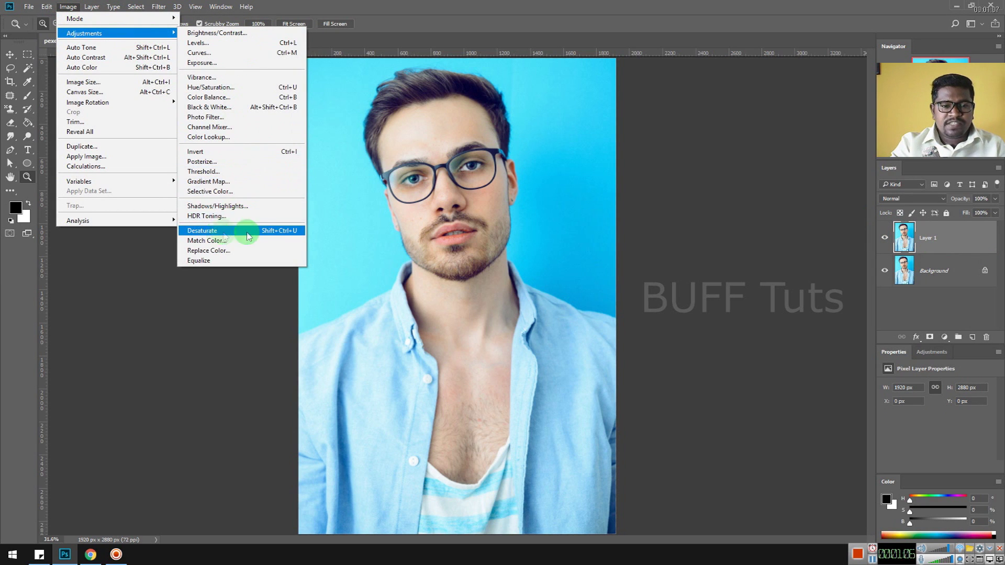
pyautogui.click(235, 231)
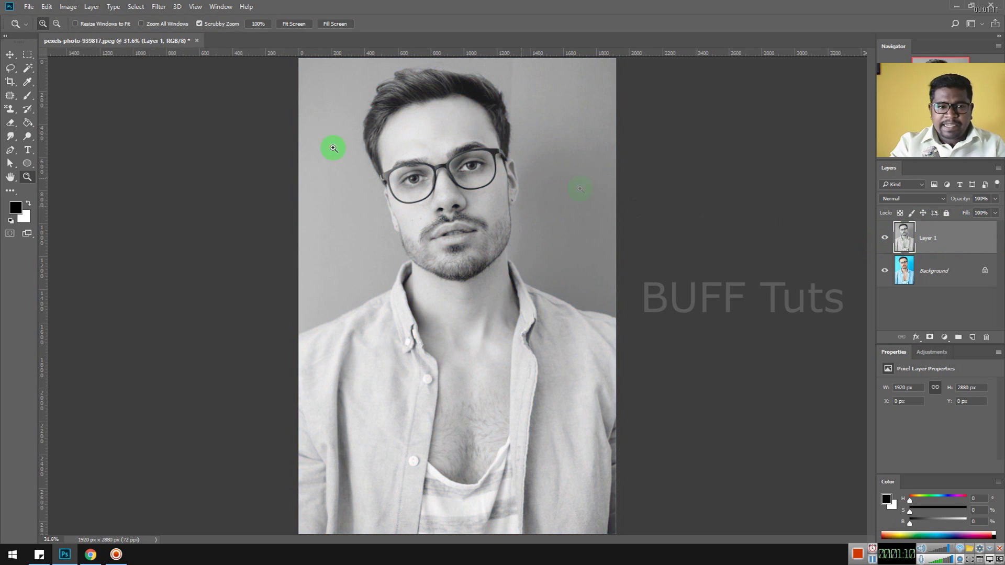
pyautogui.click(93, 7)
pyautogui.moveTo(118, 17)
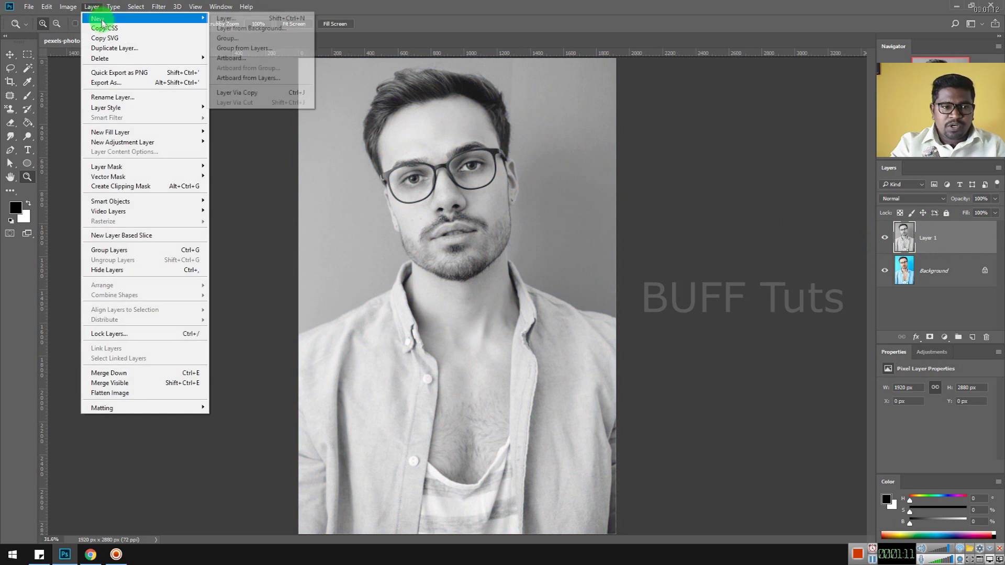
# - Duplicate the grey layer as Layer 1 copy, invert it, and set its blend mode to Color Dodge
pyautogui.click(277, 96)
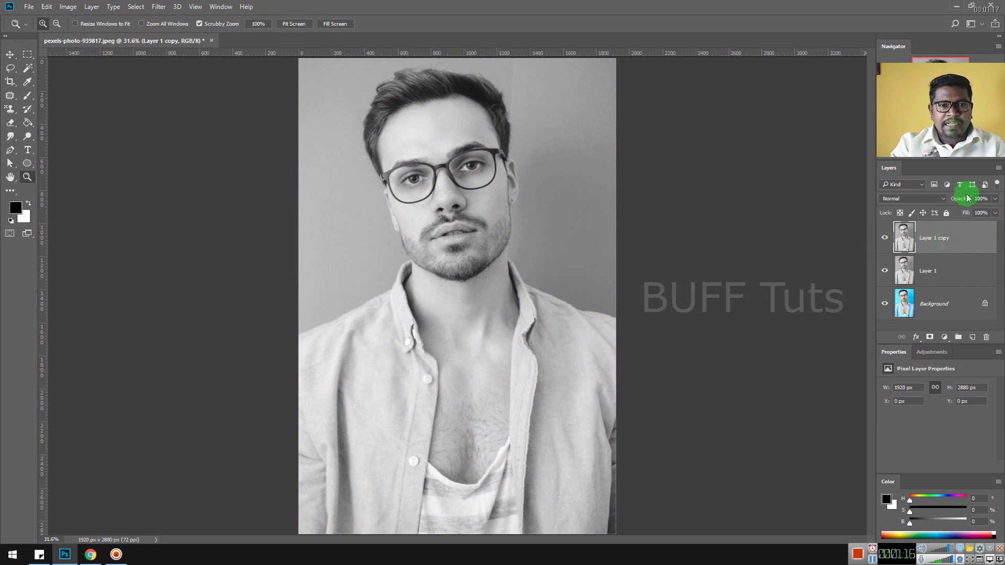
pyautogui.click(69, 7)
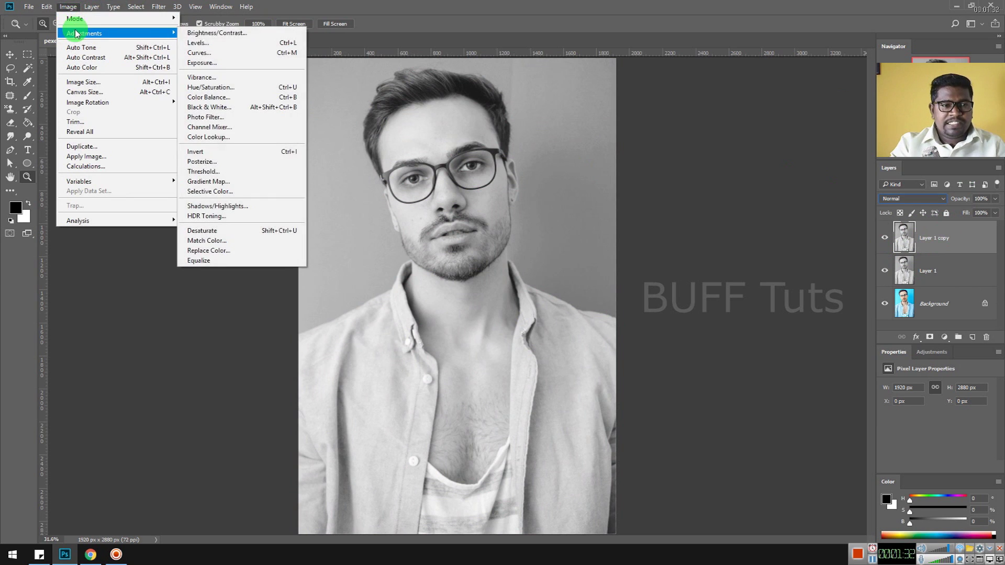
pyautogui.moveTo(83, 33)
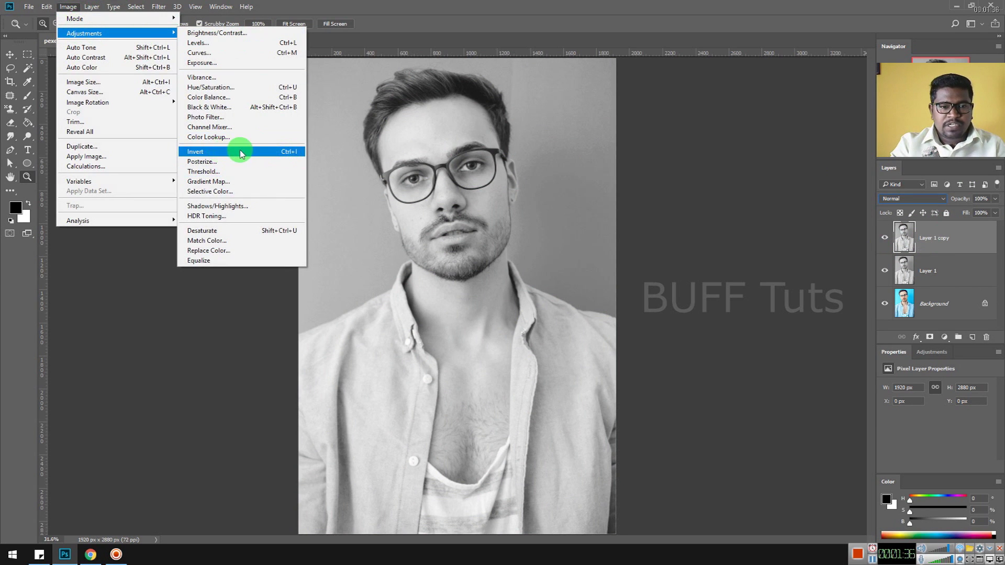
pyautogui.click(240, 152)
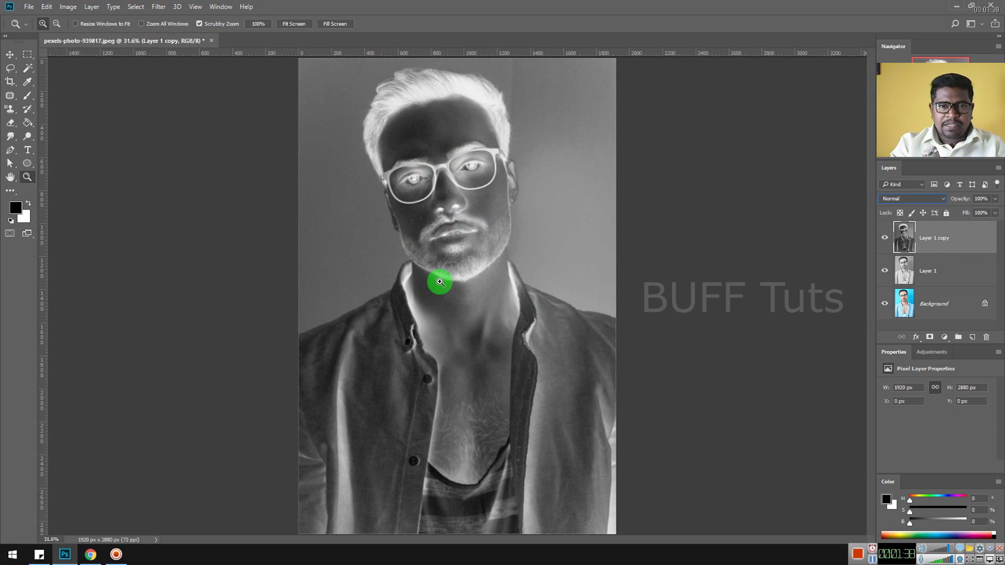
pyautogui.click(907, 202)
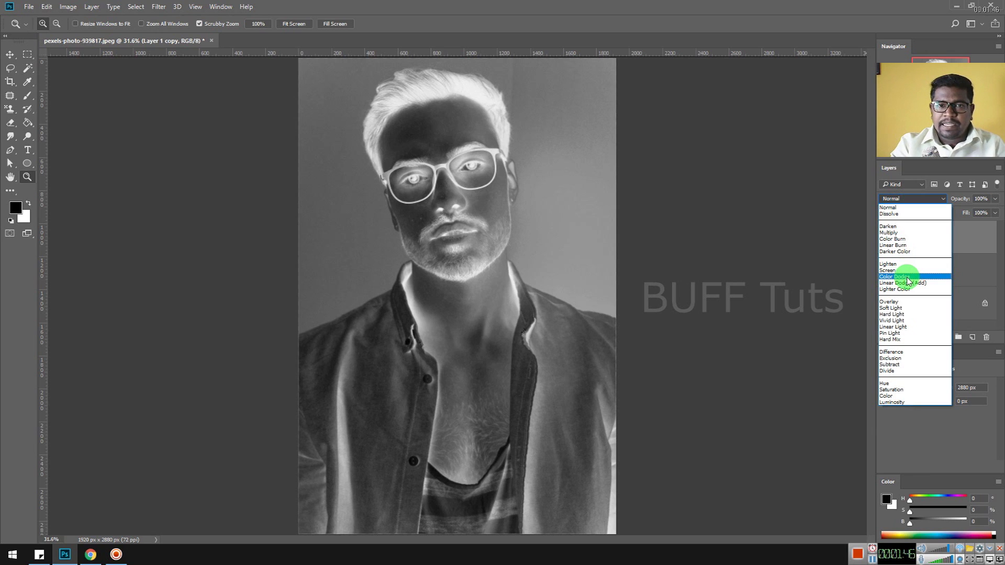
pyautogui.click(909, 277)
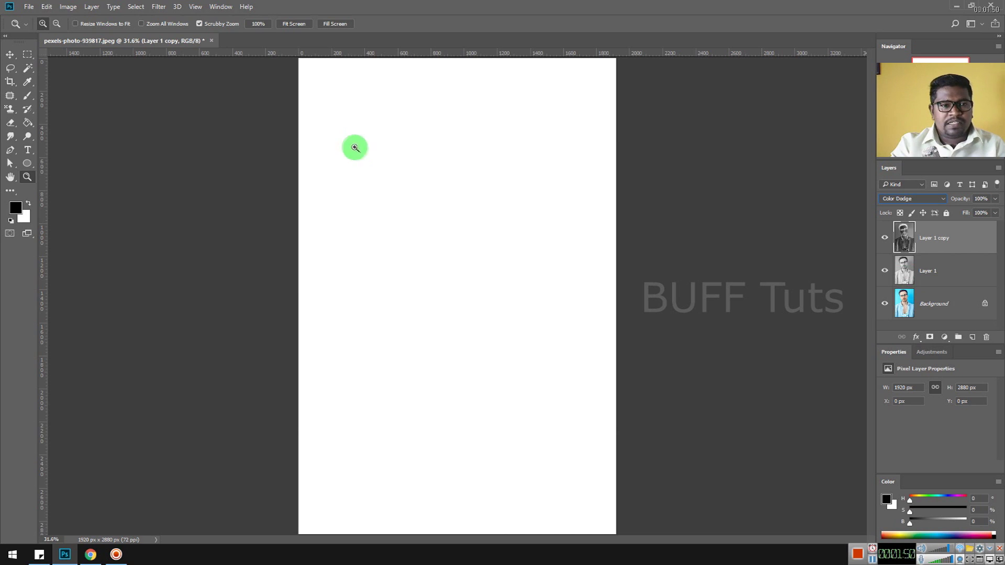
pyautogui.click(165, 7)
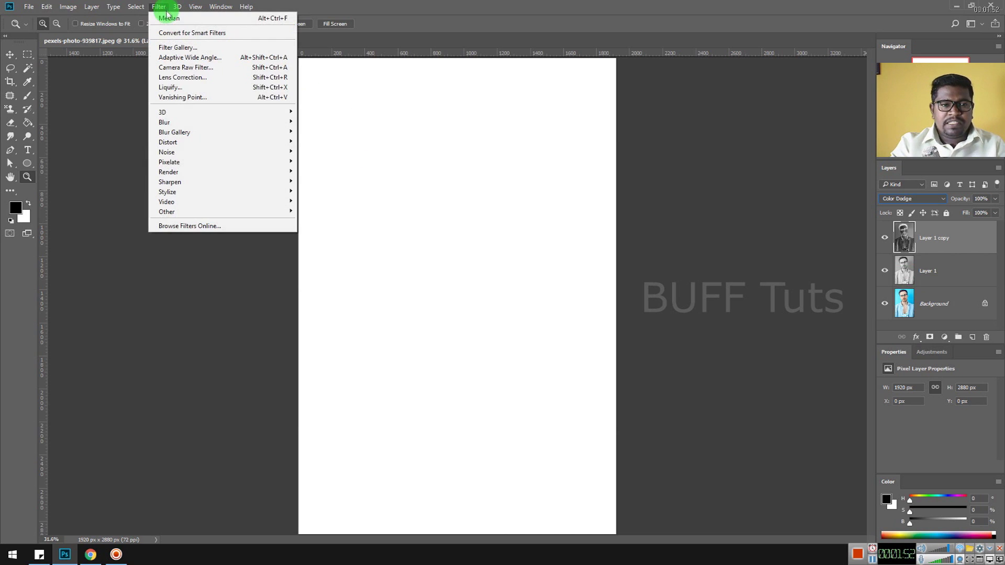
# - Convert Layer 1 copy into a smart object with Convert for Smart Filters
pyautogui.click(222, 33)
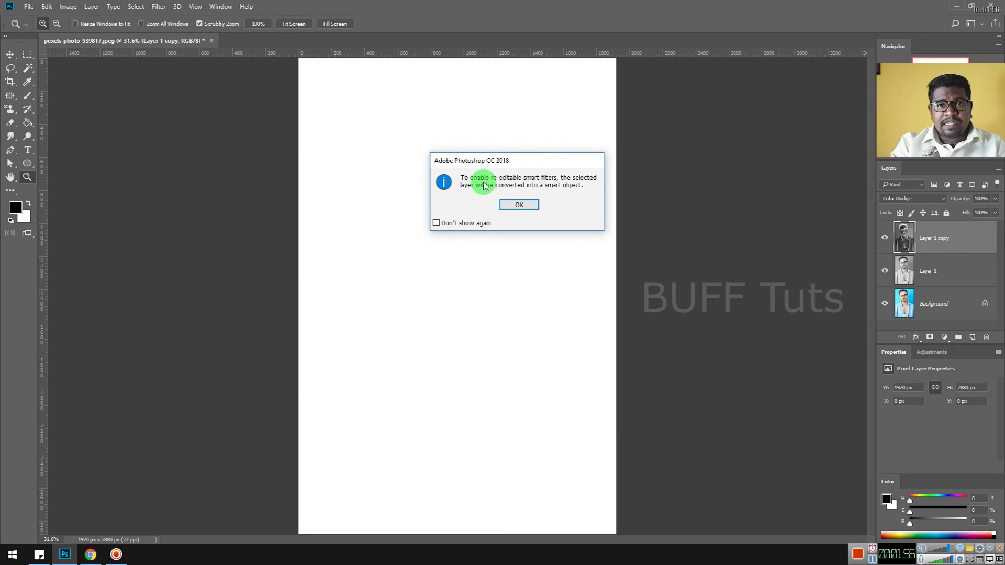
pyautogui.click(516, 204)
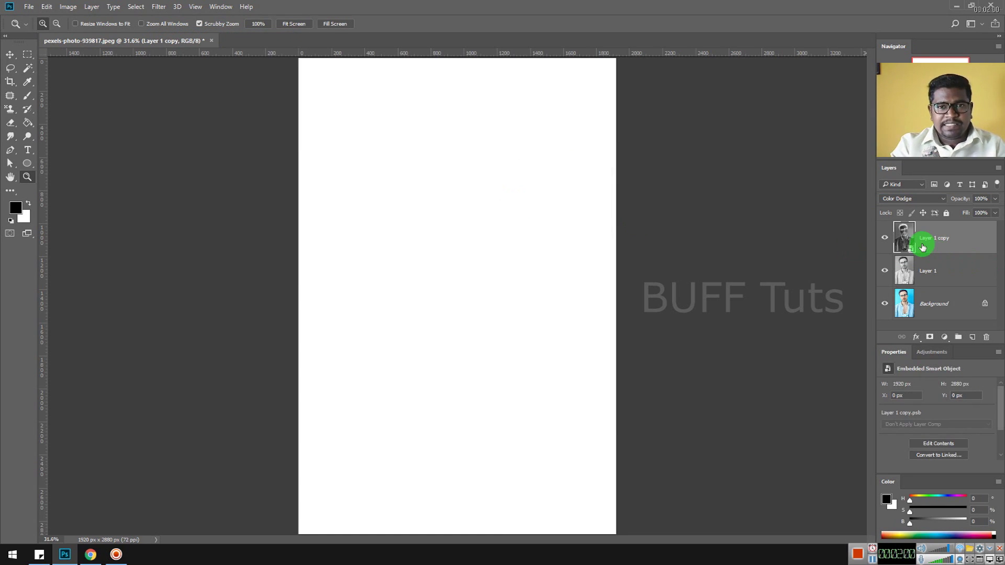
pyautogui.click(159, 7)
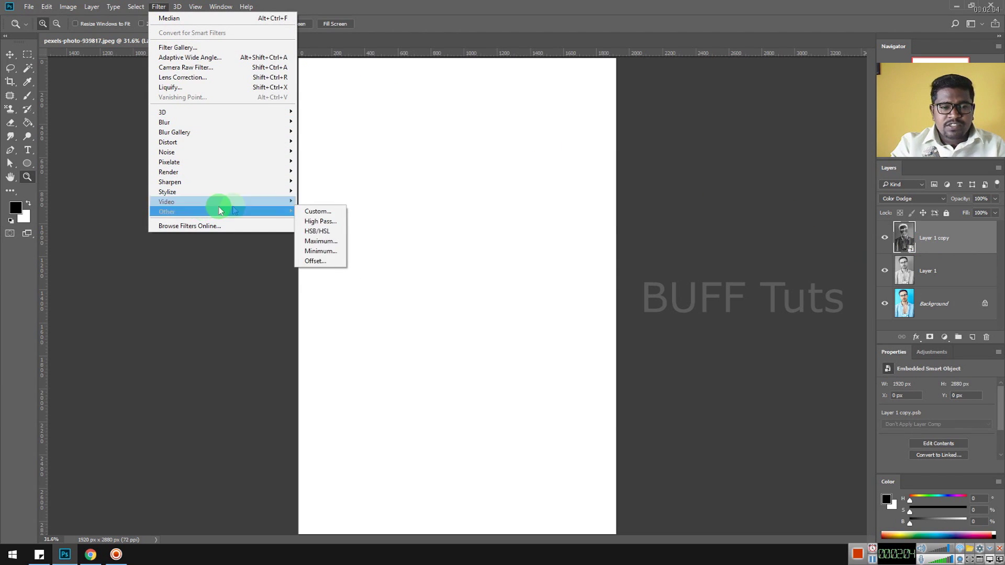
pyautogui.moveTo(166, 211)
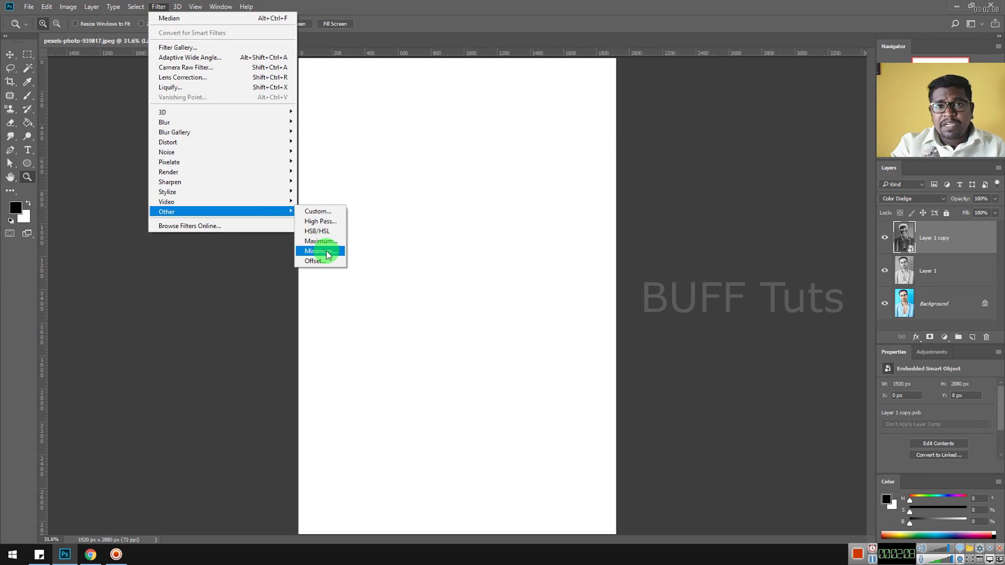
# - Open the Minimum filter, move its dialog off the face, and set the radius to about 4
pyautogui.click(329, 255)
pyautogui.moveTo(270, 122); pyautogui.dragTo(769, 109)
pyautogui.click(457, 191)
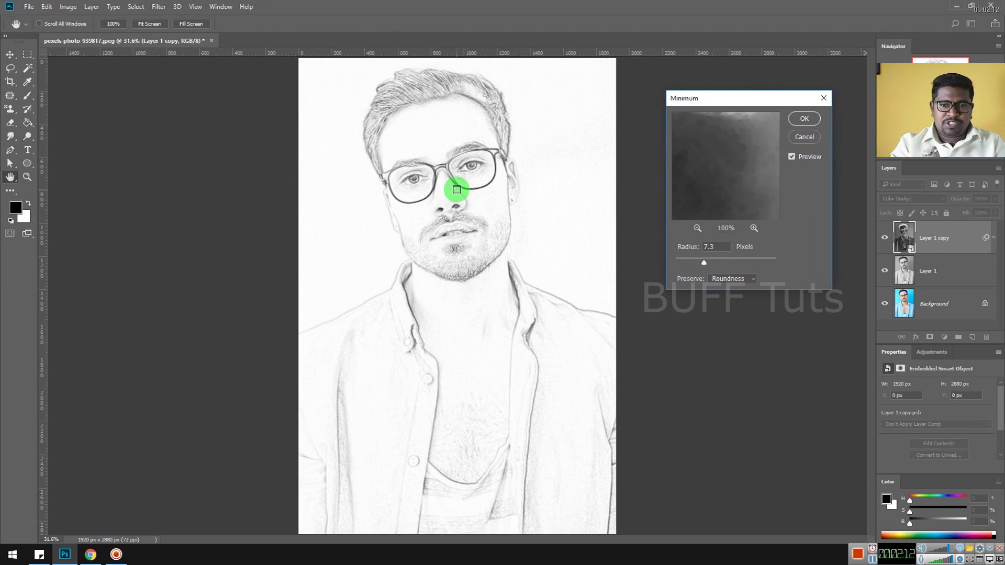
pyautogui.click(704, 263)
pyautogui.moveTo(696, 266); pyautogui.dragTo(696, 265)
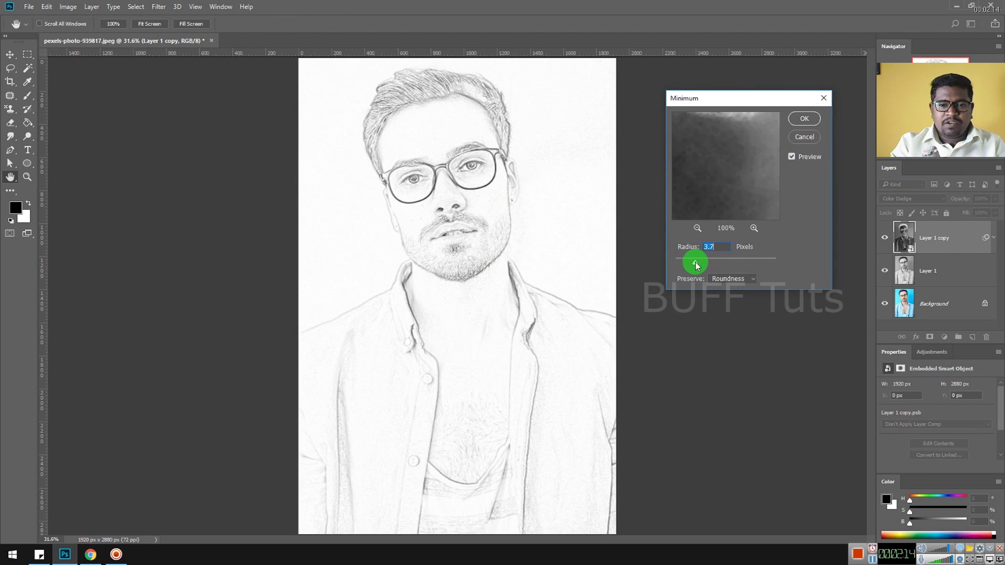
pyautogui.moveTo(386, 101); pyautogui.dragTo(468, 123)
pyautogui.moveTo(694, 262); pyautogui.dragTo(696, 262)
pyautogui.click(462, 168)
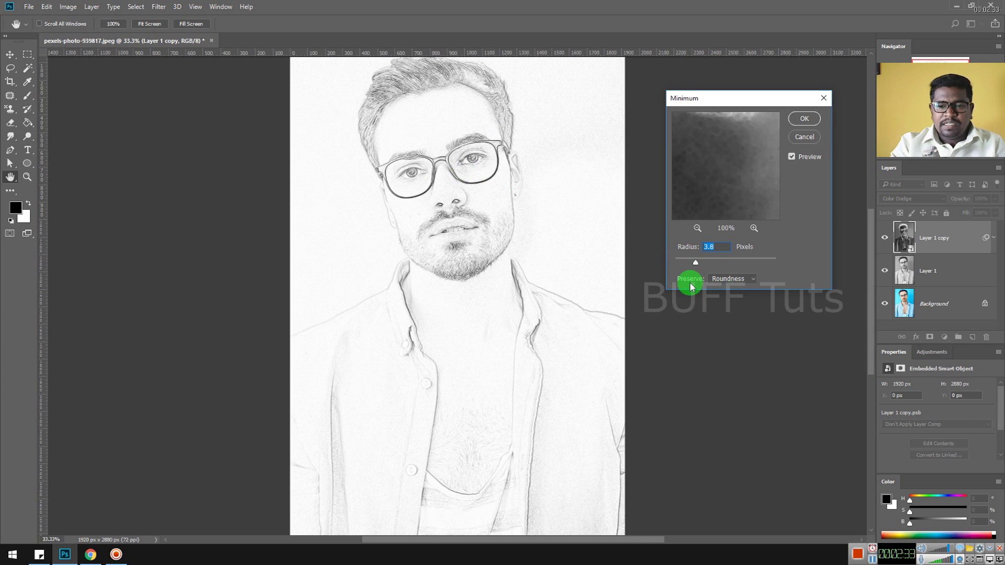
# - Compare Roundness and Squareness edge preservation and settle on Squareness
pyautogui.click(736, 280)
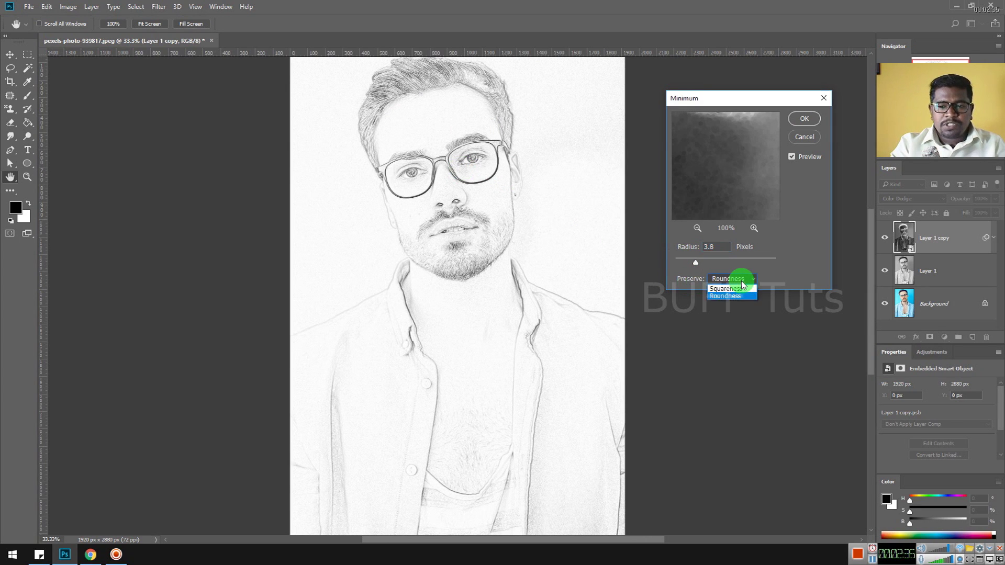
pyautogui.click(740, 292)
pyautogui.click(733, 281)
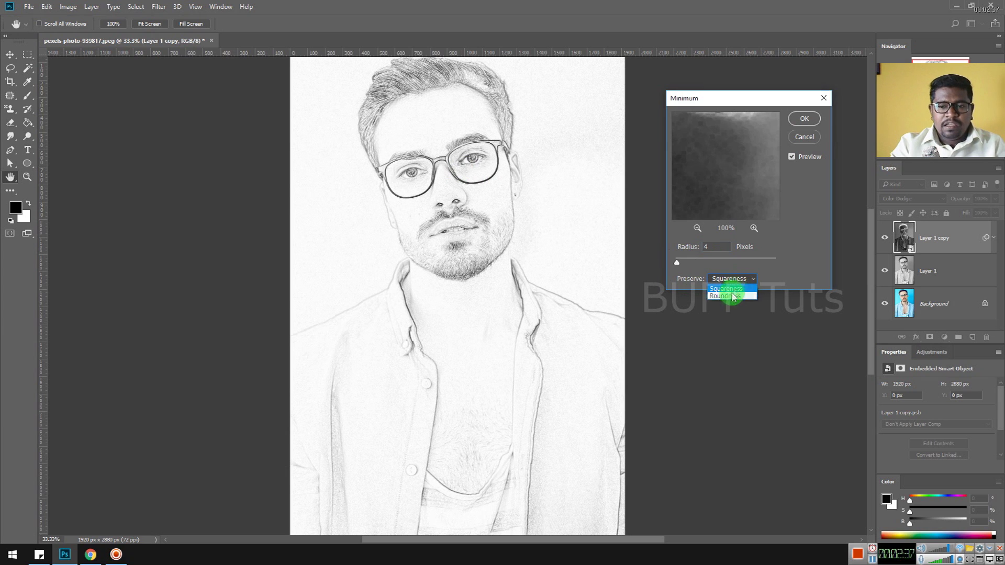
pyautogui.click(730, 278)
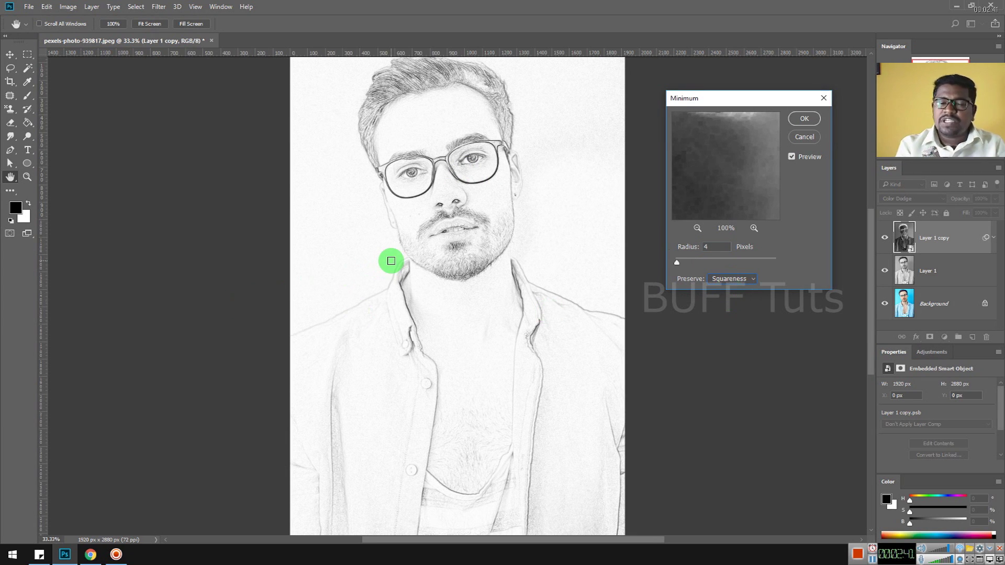
pyautogui.click(730, 279)
pyautogui.click(730, 279)
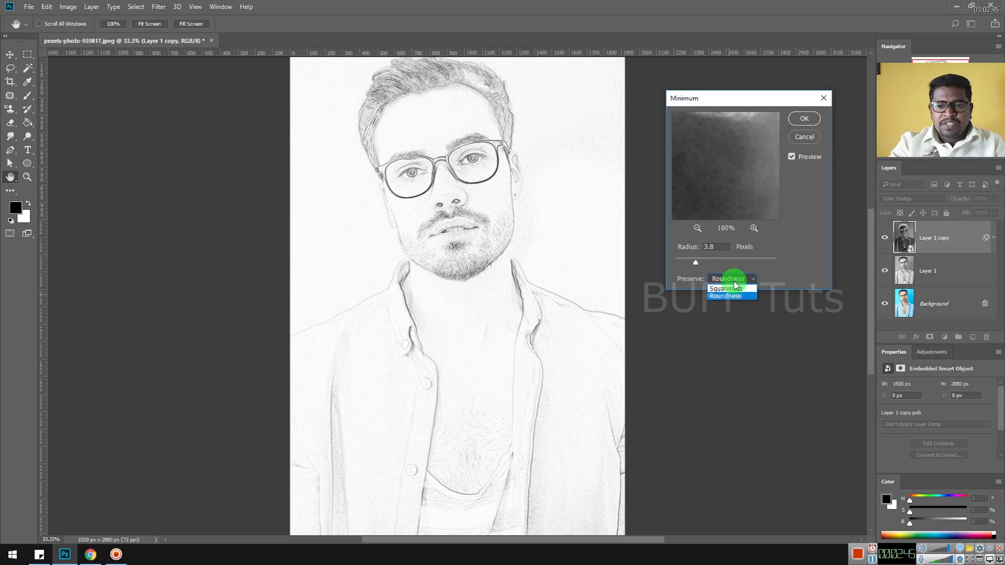
pyautogui.click(735, 288)
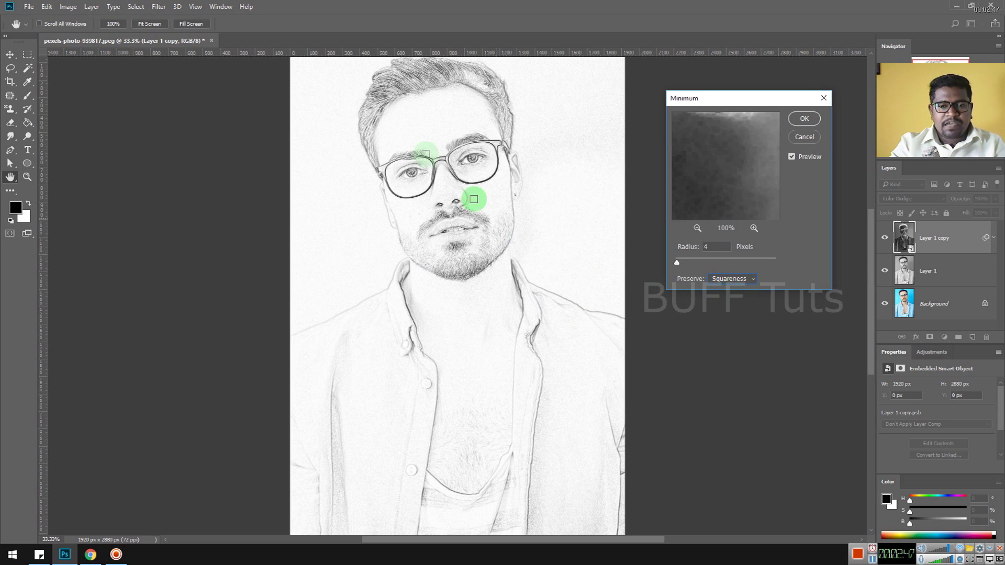
pyautogui.click(454, 74)
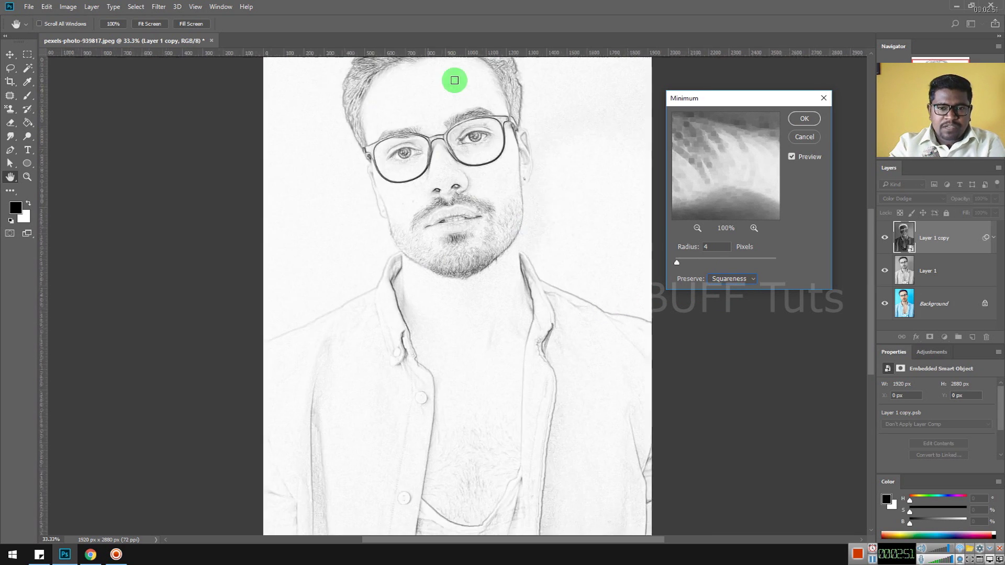
# - Zoom in to check the hair lines, apply the Minimum filter, fit the portrait, and collapse the filter list
pyautogui.hotkey('ctrl', '+')
pyautogui.scroll(-1, 470, 325)
pyautogui.scroll(4, 469, 335)
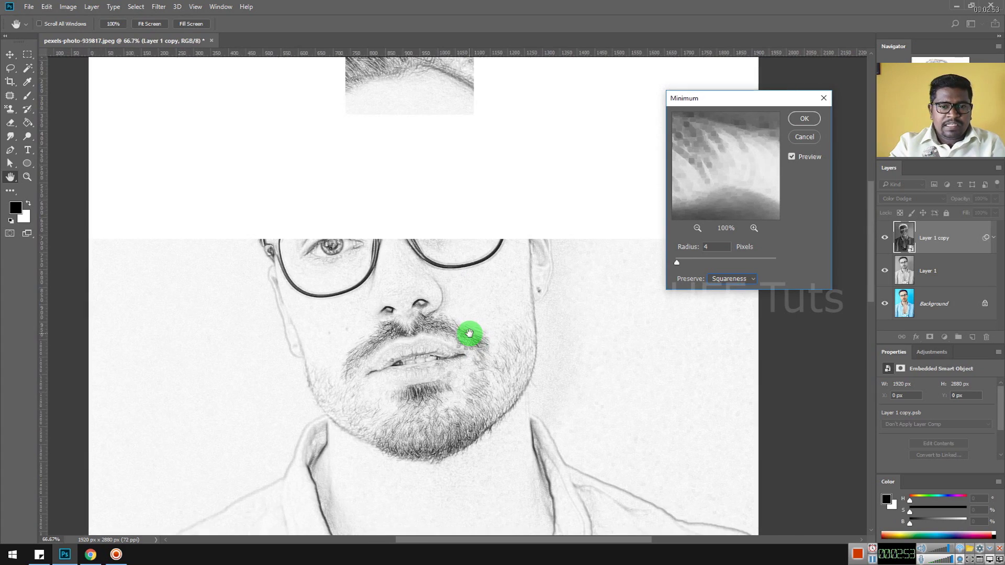
pyautogui.scroll(1, 458, 199)
pyautogui.moveTo(463, 225); pyautogui.dragTo(468, 231)
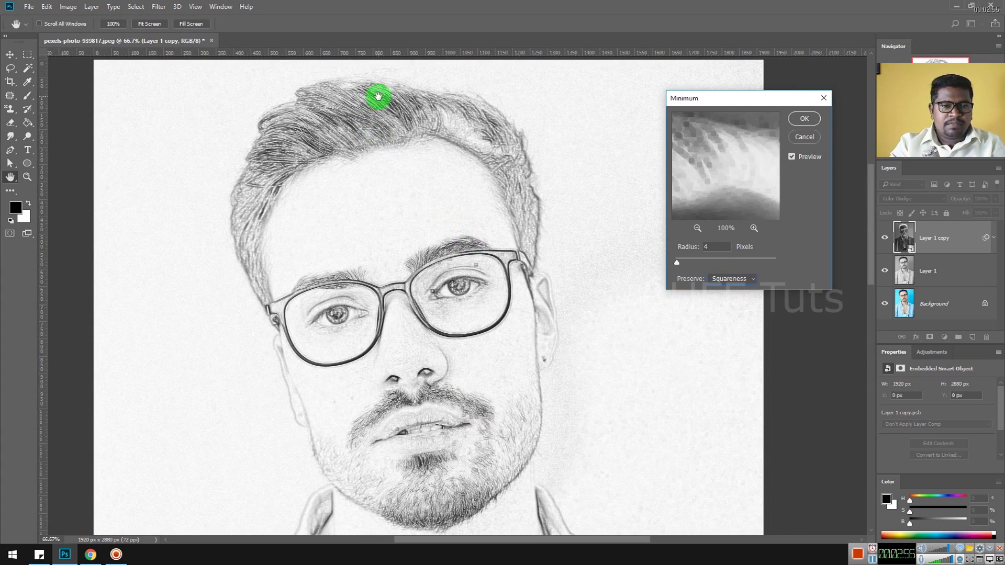
pyautogui.click(795, 120)
pyautogui.press('z')
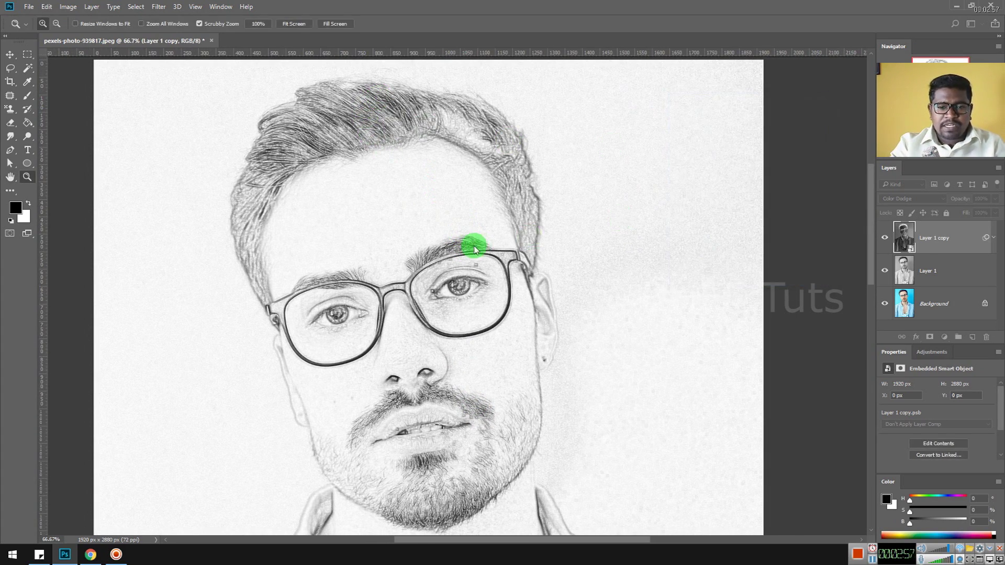
pyautogui.hotkey('ctrl', '0')
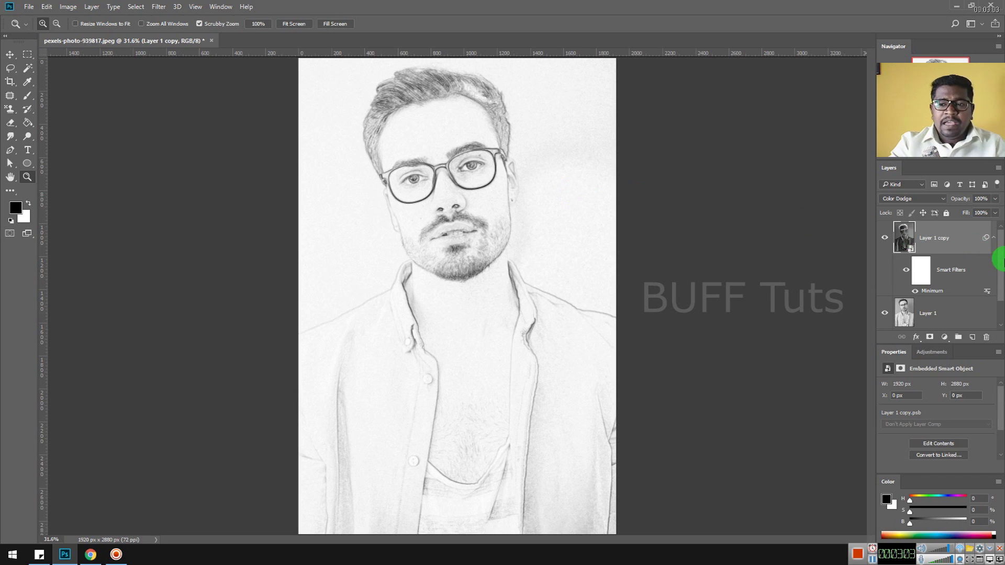
pyautogui.click(995, 242)
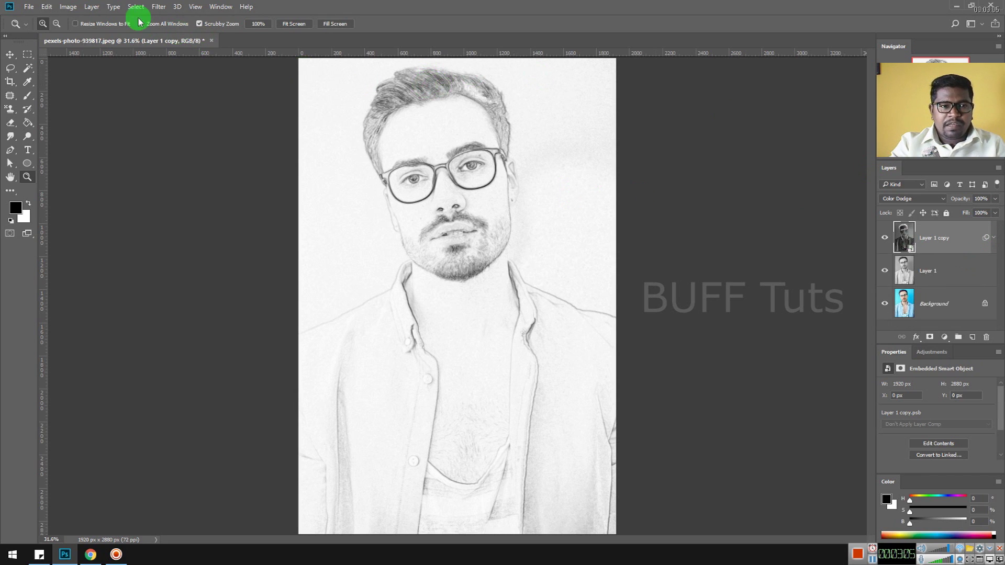
# - Add a Levels 1 adjustment layer and float its settings beside the image
pyautogui.click(89, 6)
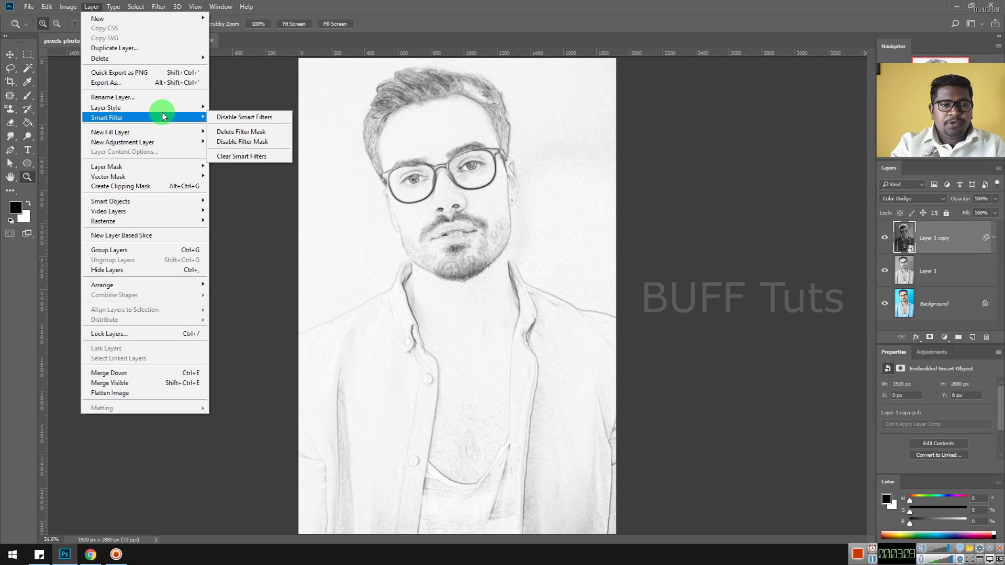
pyautogui.moveTo(122, 142)
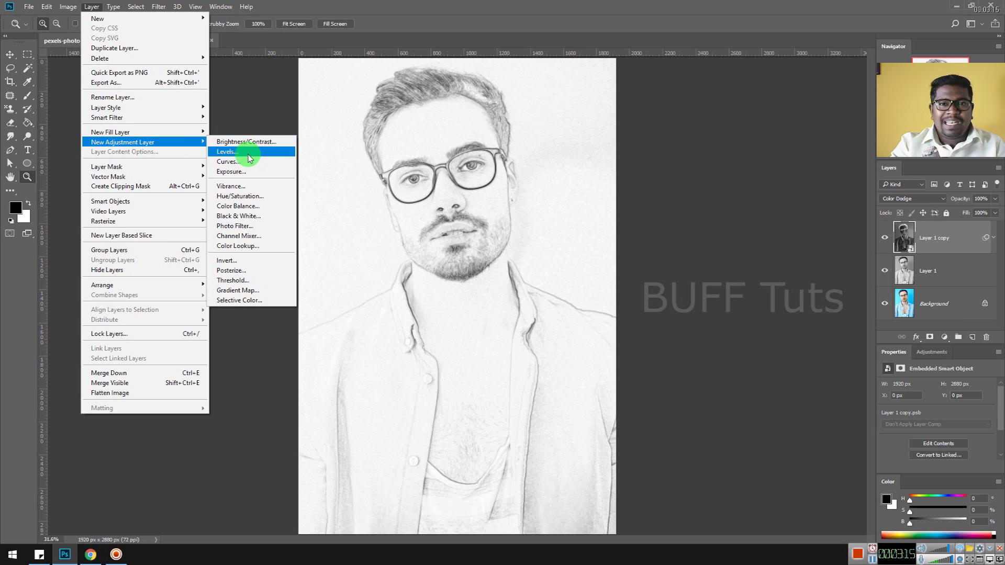
pyautogui.click(249, 158)
pyautogui.moveTo(520, 159); pyautogui.dragTo(489, 135)
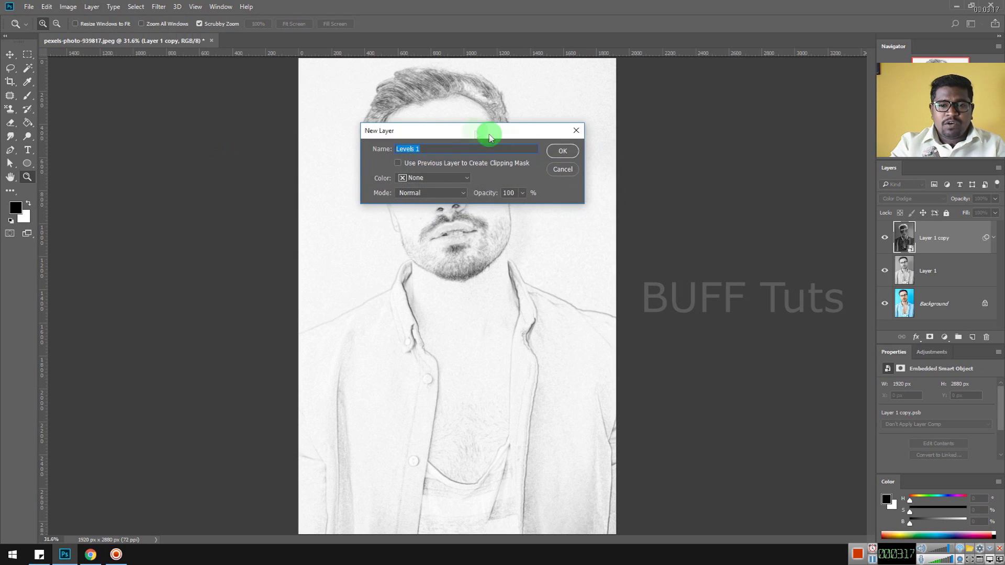
pyautogui.click(563, 152)
pyautogui.moveTo(896, 352); pyautogui.dragTo(113, 86)
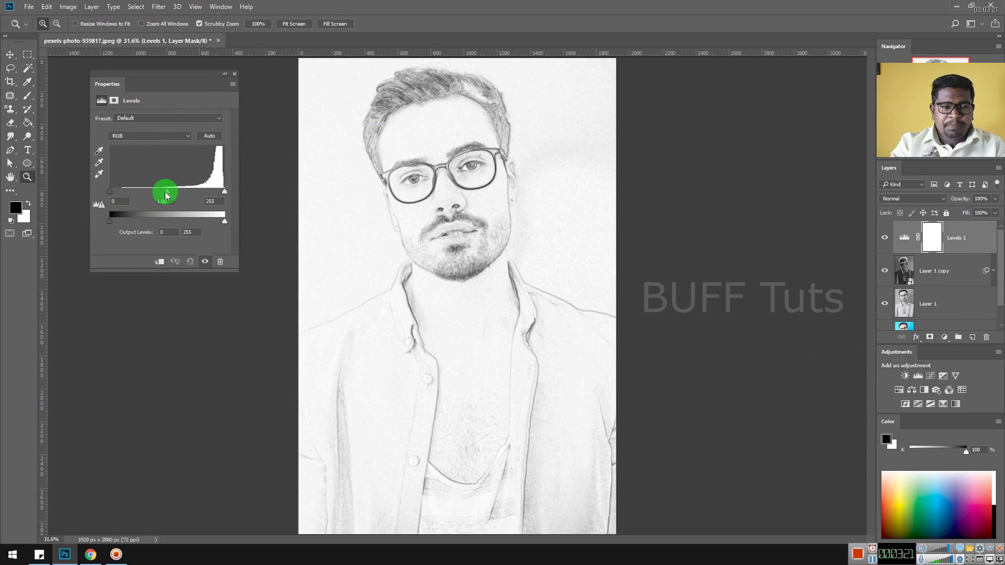
# - Set Levels black input to 10 and midtones to 0.60, brighten the white point, then hide the layer
pyautogui.moveTo(166, 195); pyautogui.dragTo(175, 194)
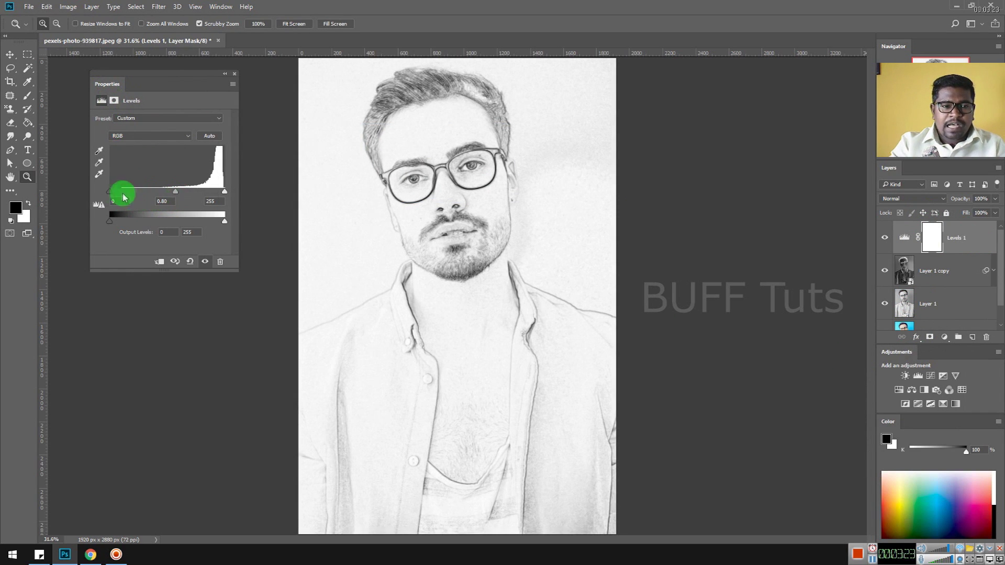
pyautogui.moveTo(111, 193); pyautogui.dragTo(116, 192)
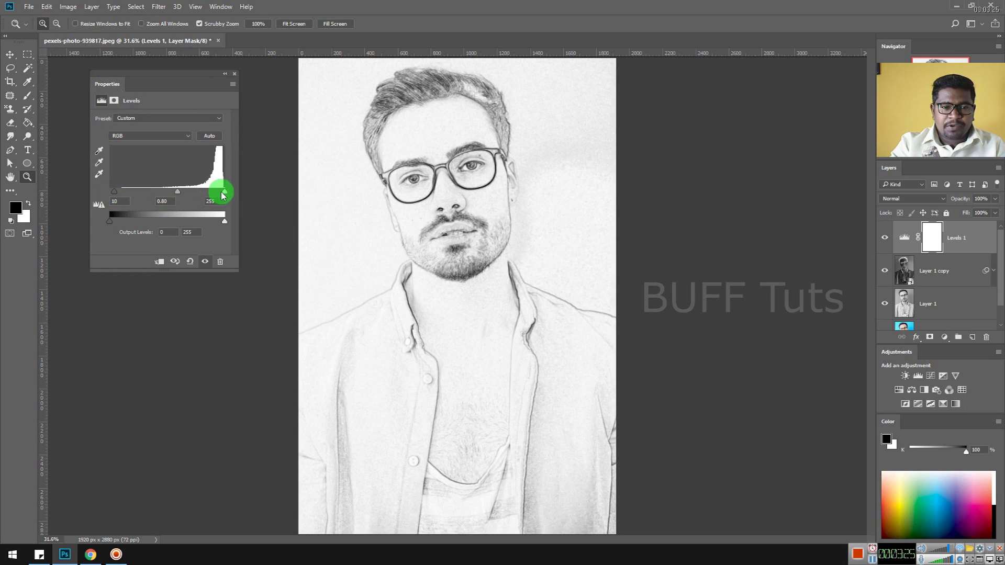
pyautogui.moveTo(223, 195)
pyautogui.mouseDown()
pyautogui.moveTo(180, 194)
pyautogui.moveTo(225, 196)
pyautogui.mouseUp()
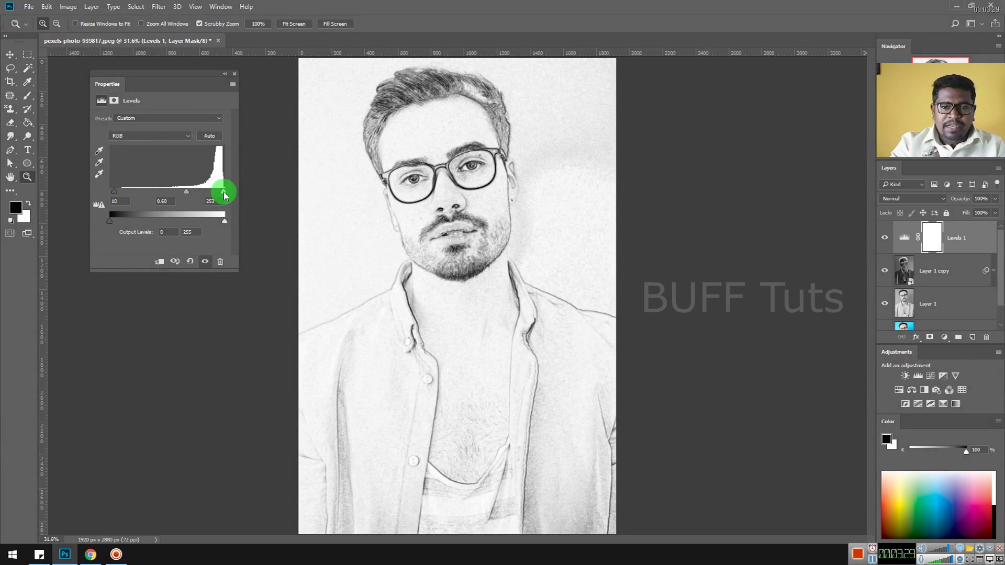
pyautogui.moveTo(114, 191)
pyautogui.mouseDown()
pyautogui.moveTo(105, 194)
pyautogui.moveTo(177, 193)
pyautogui.mouseUp()
pyautogui.click(885, 237)
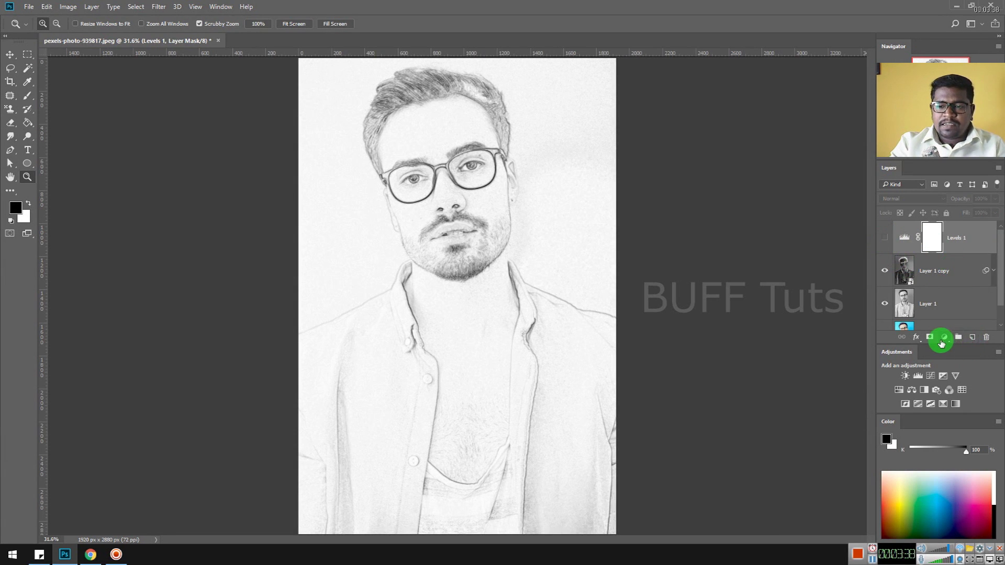
# - Add a Curves 1 adjustment layer bowed upward to brighten the sketch, and select it
pyautogui.click(944, 338)
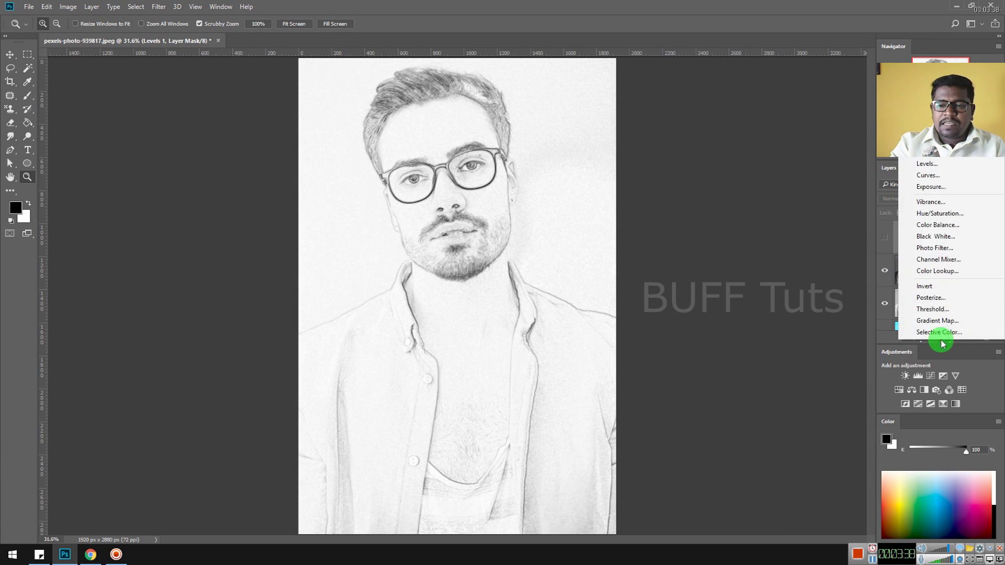
pyautogui.click(944, 179)
pyautogui.moveTo(173, 195)
pyautogui.mouseDown()
pyautogui.moveTo(185, 180)
pyautogui.moveTo(162, 214)
pyautogui.mouseUp()
pyautogui.moveTo(186, 181); pyautogui.dragTo(202, 162)
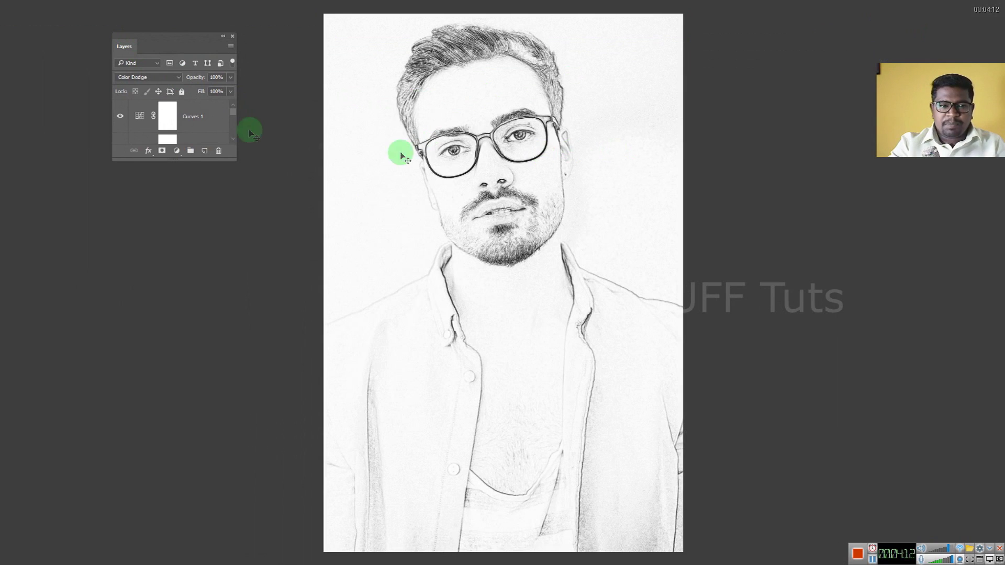
pyautogui.moveTo(123, 157); pyautogui.dragTo(119, 381)
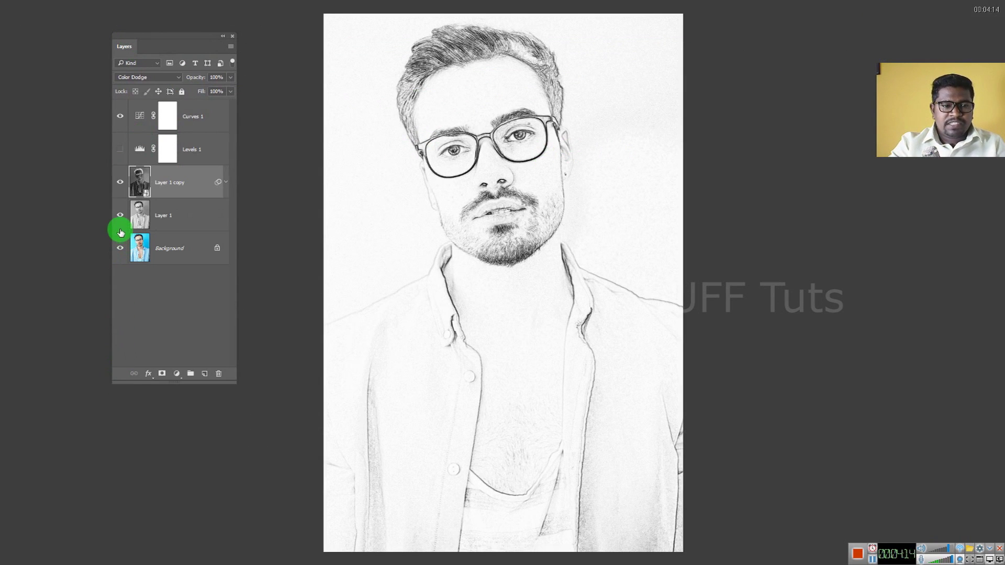
pyautogui.click(202, 112)
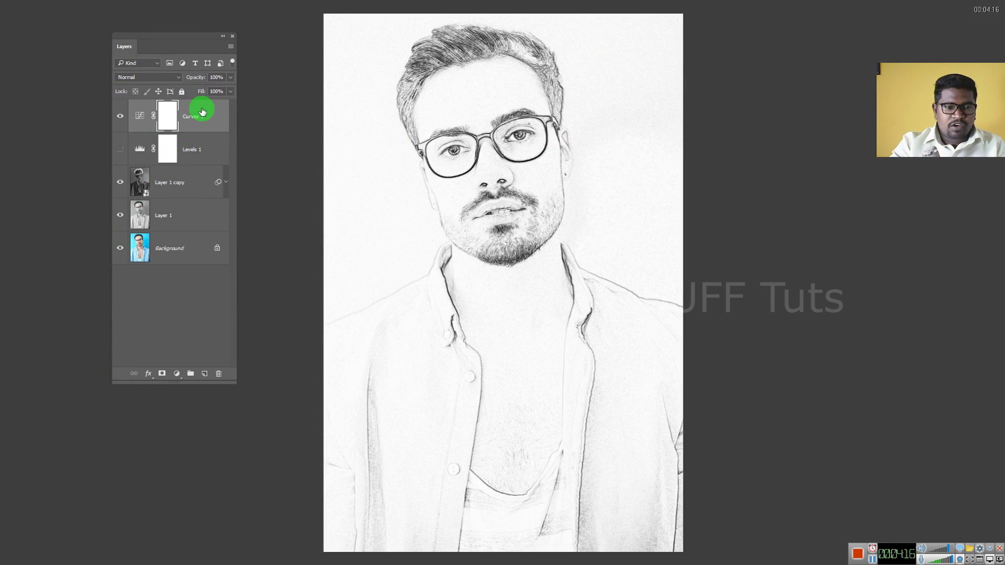
# - Stamp the visible layers into Layer 2 and toggle it to compare with the original
pyautogui.hotkey('ctrl', 'shift', 'alt', 'e')
pyautogui.moveTo(120, 149); pyautogui.dragTo(121, 250)
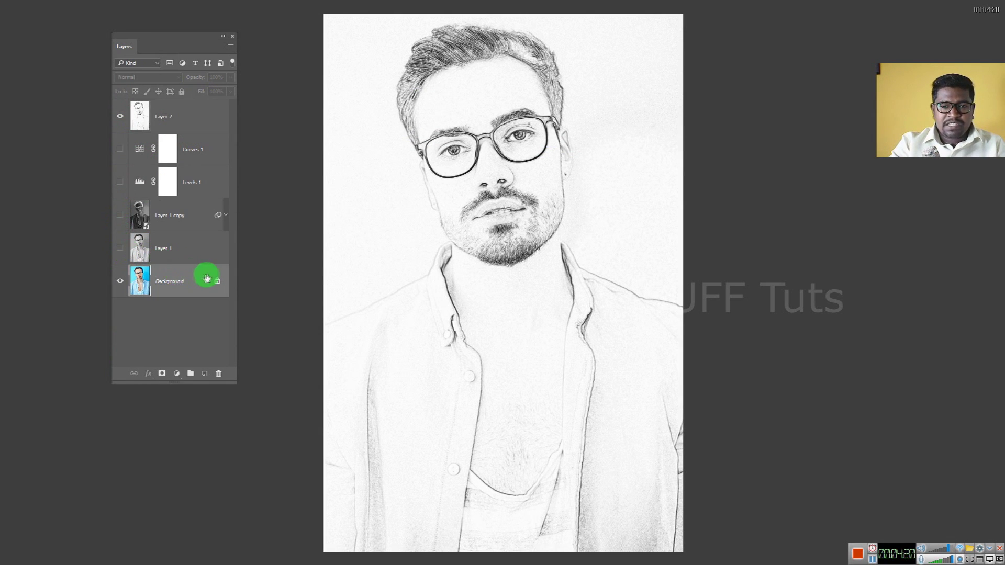
pyautogui.click(119, 116)
pyautogui.click(491, 256)
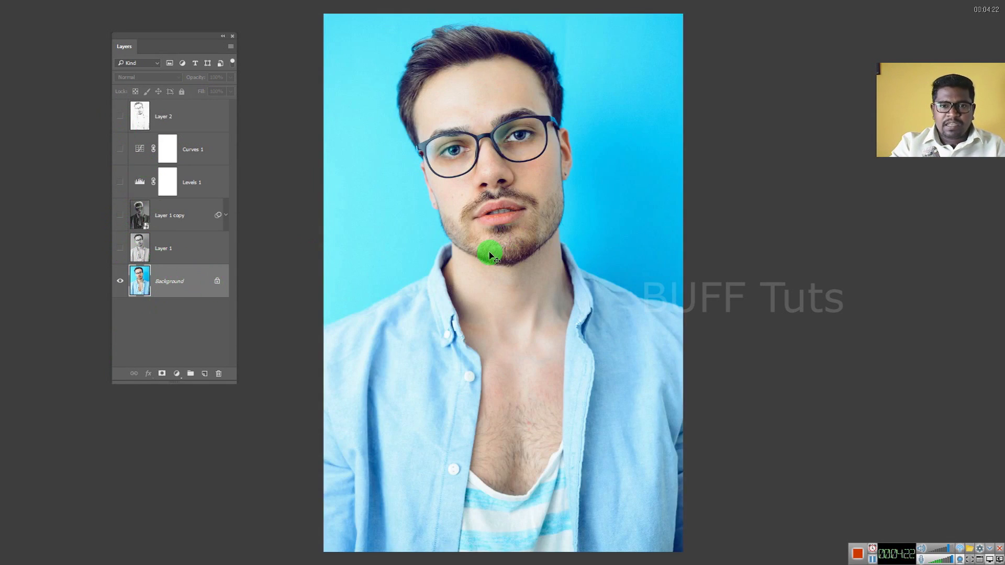
pyautogui.click(120, 116)
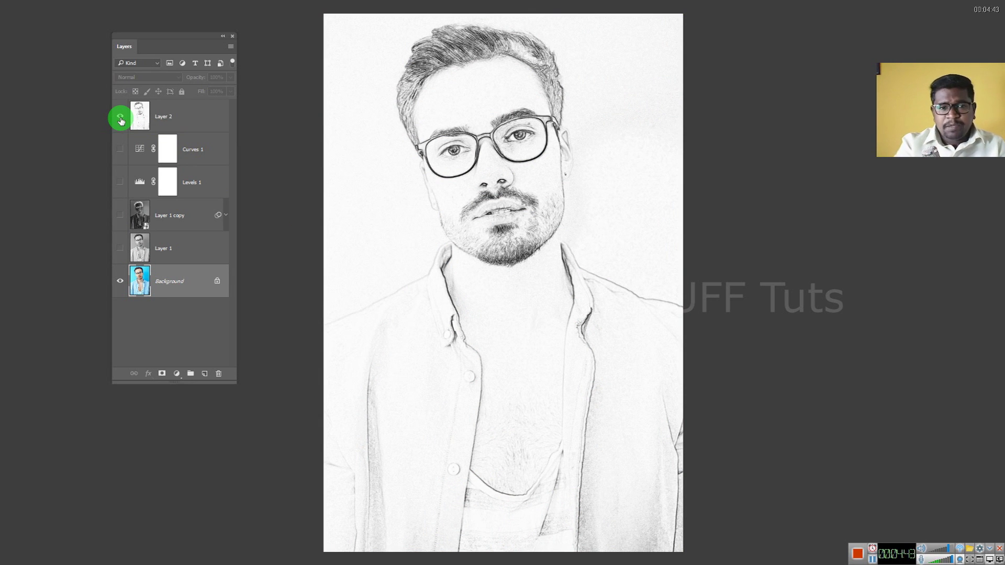
# - Hide Layer 2 and turn the adjustment layers and Layer 1 back on
pyautogui.click(120, 152)
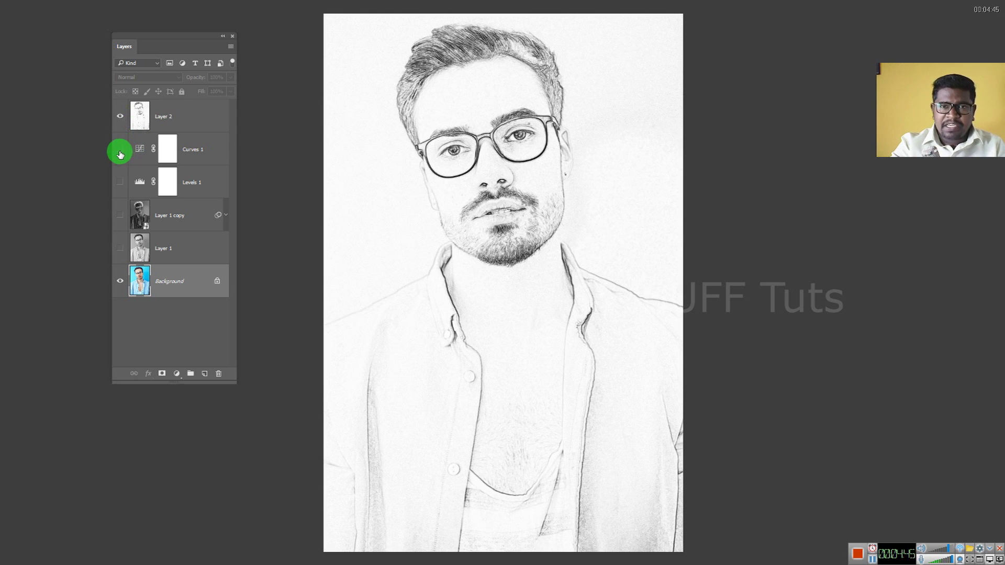
pyautogui.click(120, 118)
pyautogui.moveTo(124, 142); pyautogui.dragTo(117, 250)
pyautogui.click(179, 220)
# - Reopen Layer 1 copy's Minimum smart filter and change its radius to 11 for bolder lines
pyautogui.press('f')
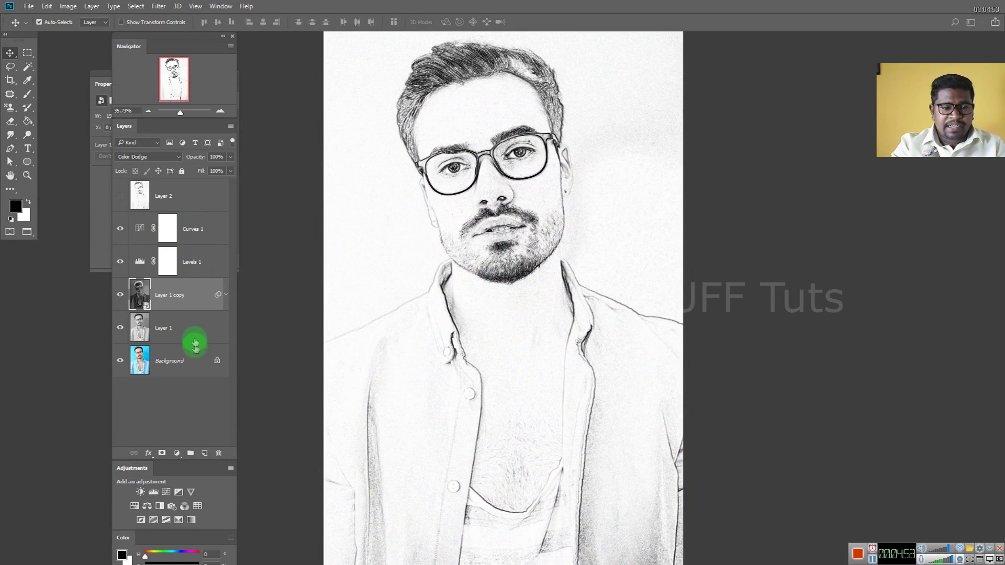
pyautogui.click(226, 295)
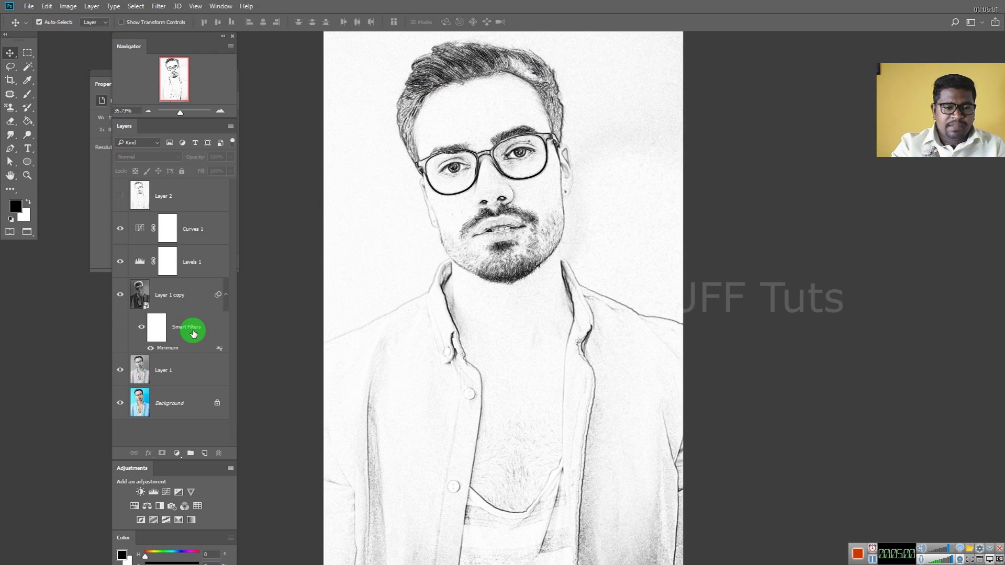
pyautogui.doubleClick(167, 347)
pyautogui.moveTo(679, 266); pyautogui.dragTo(676, 264)
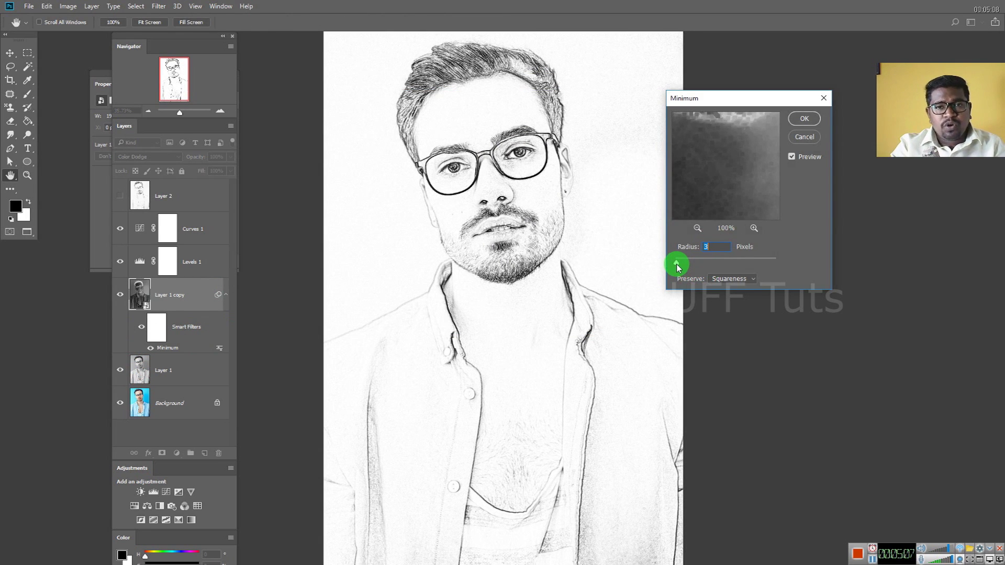
pyautogui.moveTo(676, 264); pyautogui.dragTo(706, 264)
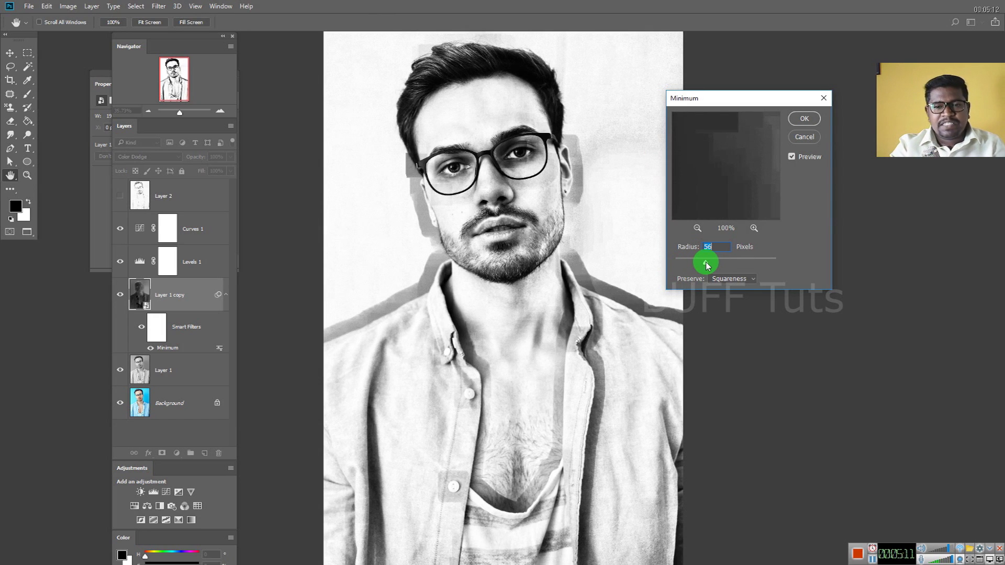
pyautogui.moveTo(706, 266); pyautogui.dragTo(669, 267)
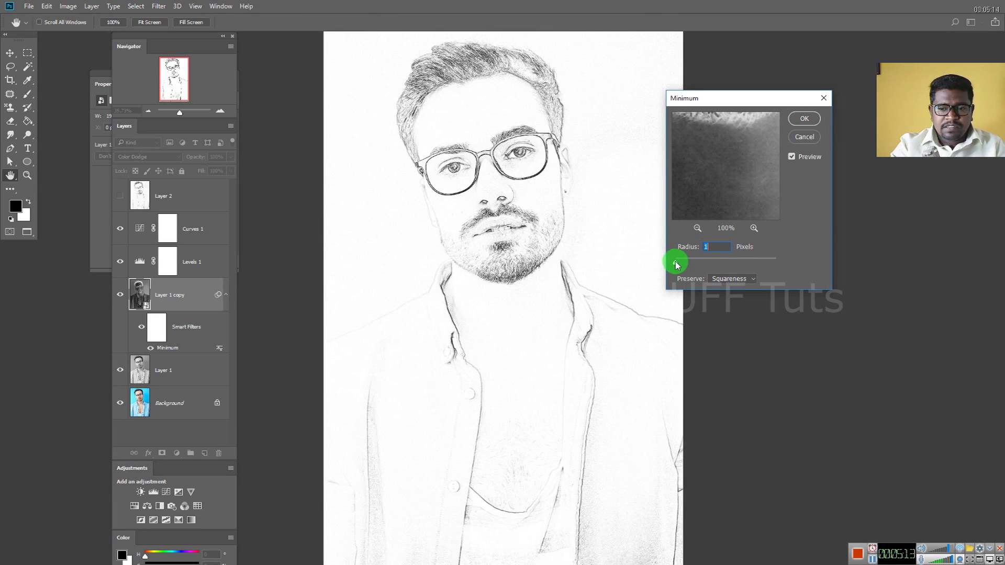
pyautogui.moveTo(669, 267); pyautogui.dragTo(678, 265)
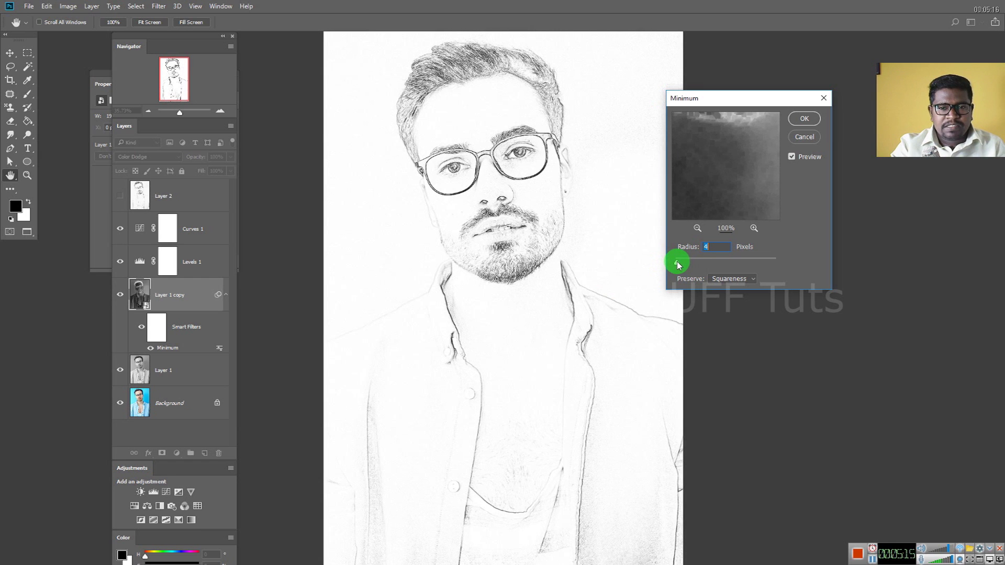
pyautogui.moveTo(677, 265); pyautogui.dragTo(682, 266)
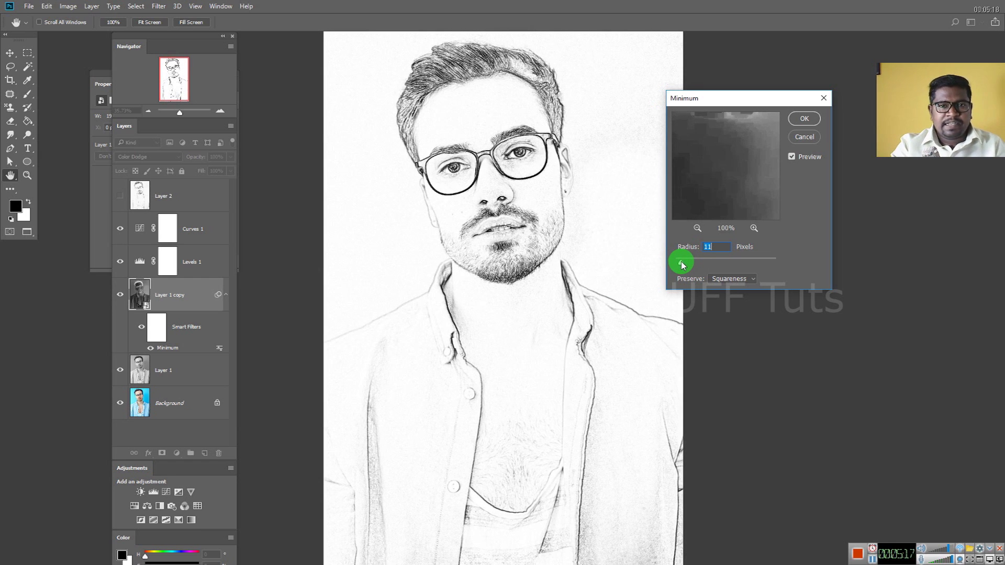
pyautogui.click(805, 118)
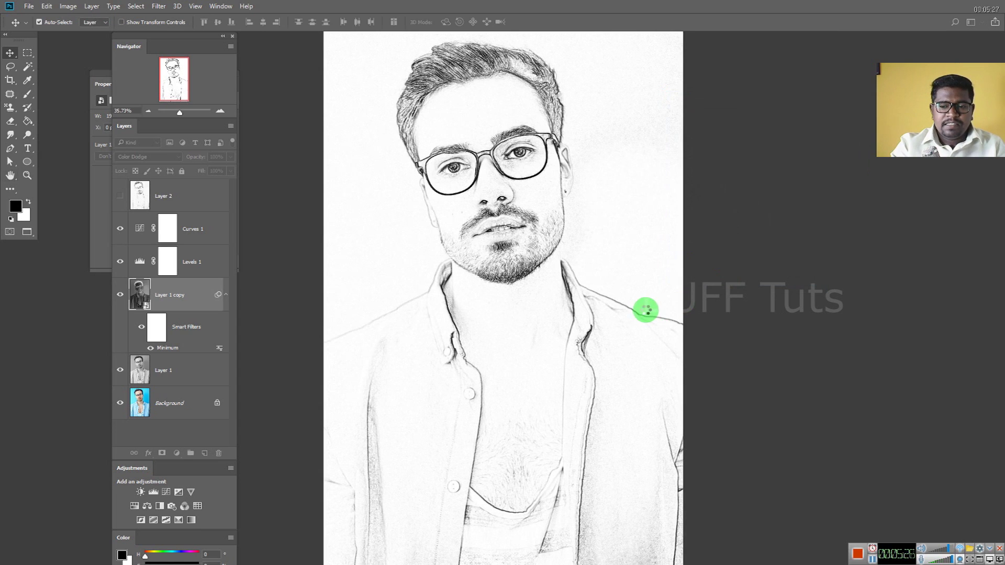